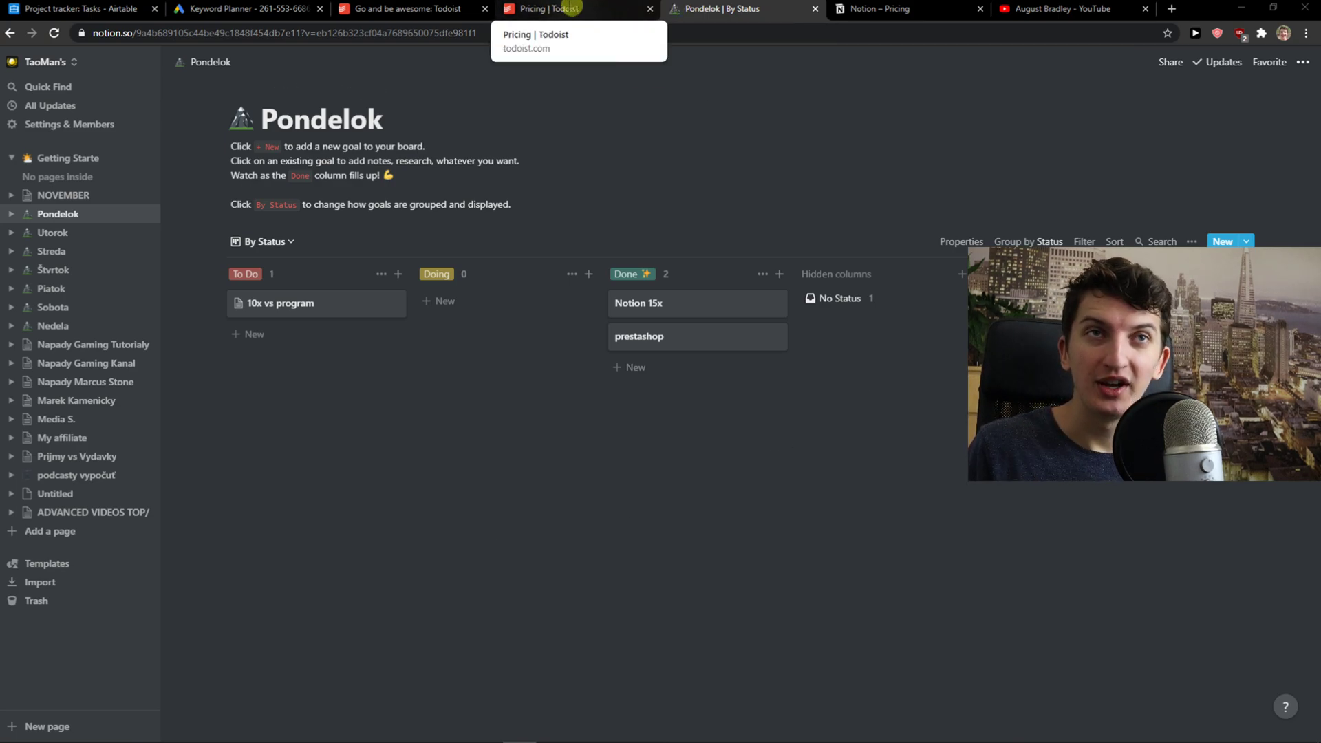
Switch to Todoist's Pondelok project board and close the open task details.
left_click(350, 8)
left_click(878, 87)
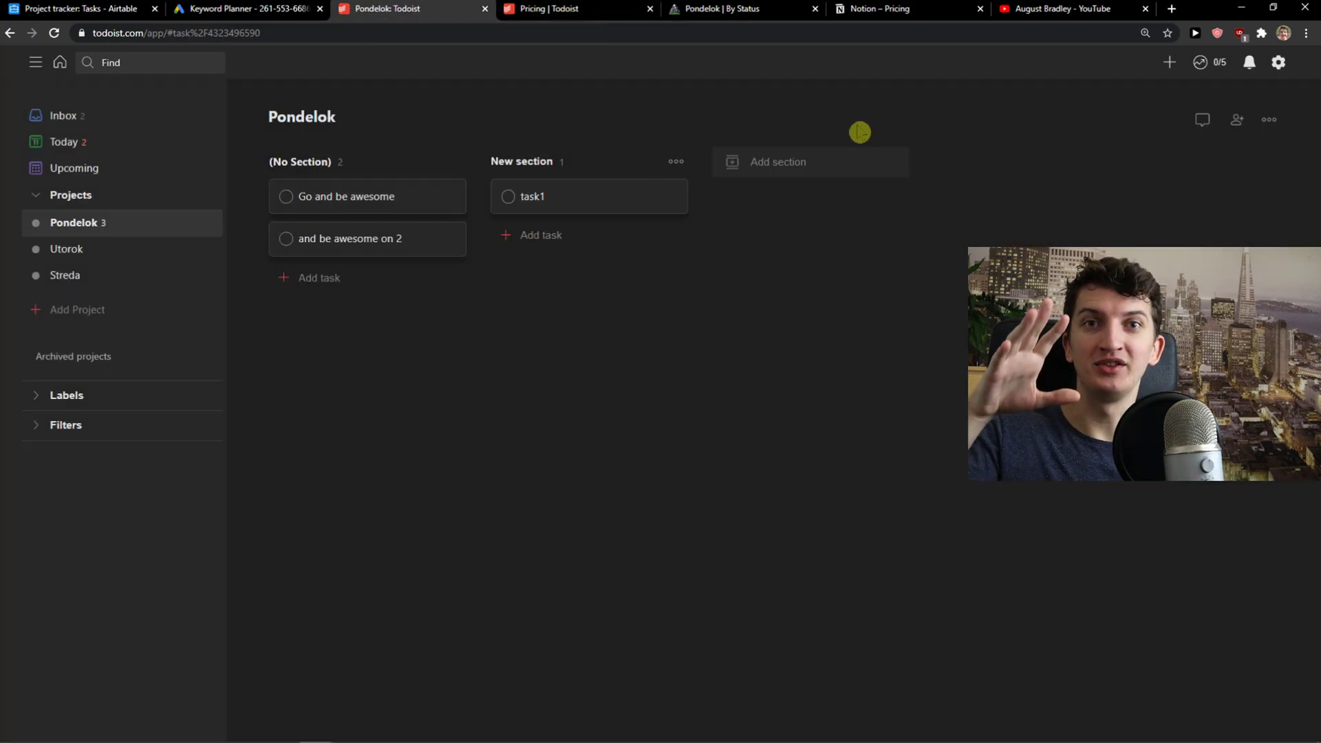
Glance at the Notion pricing page, then return to the dark Pondelok status board.
left_click(871, 10)
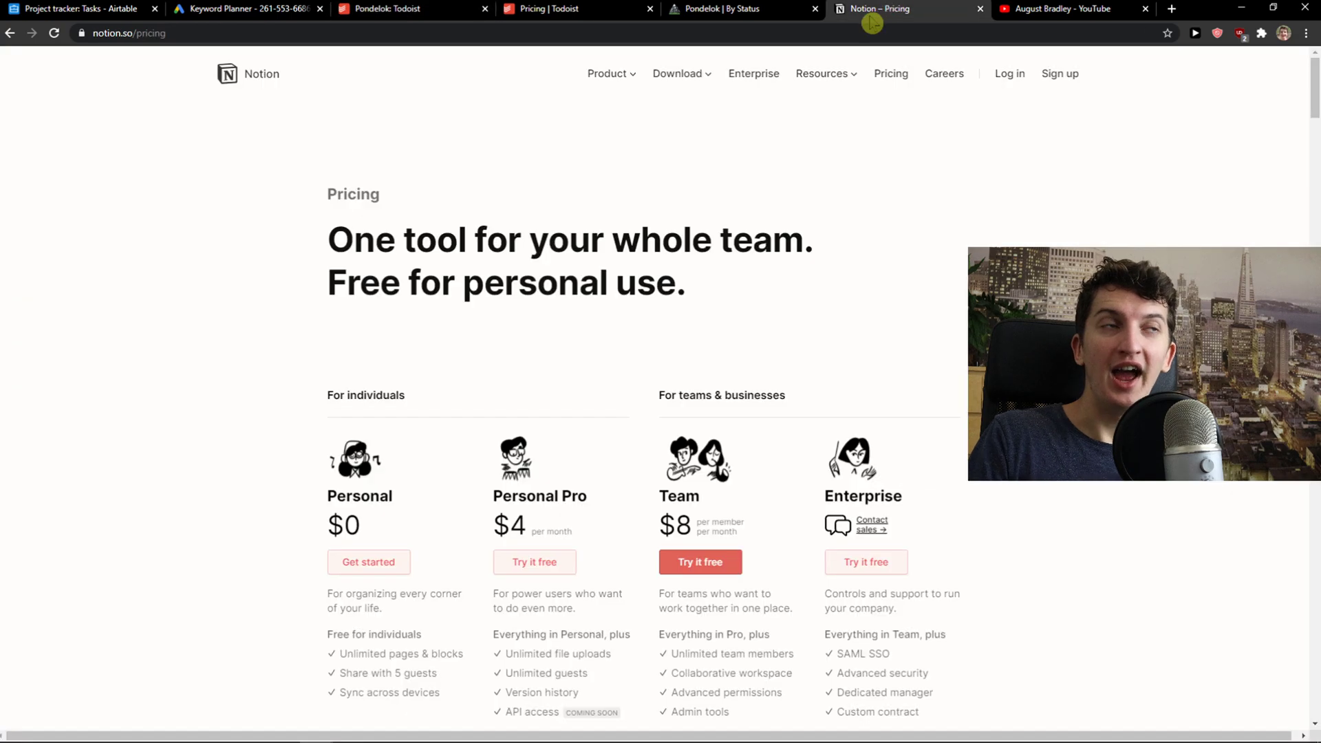
left_click(763, 9)
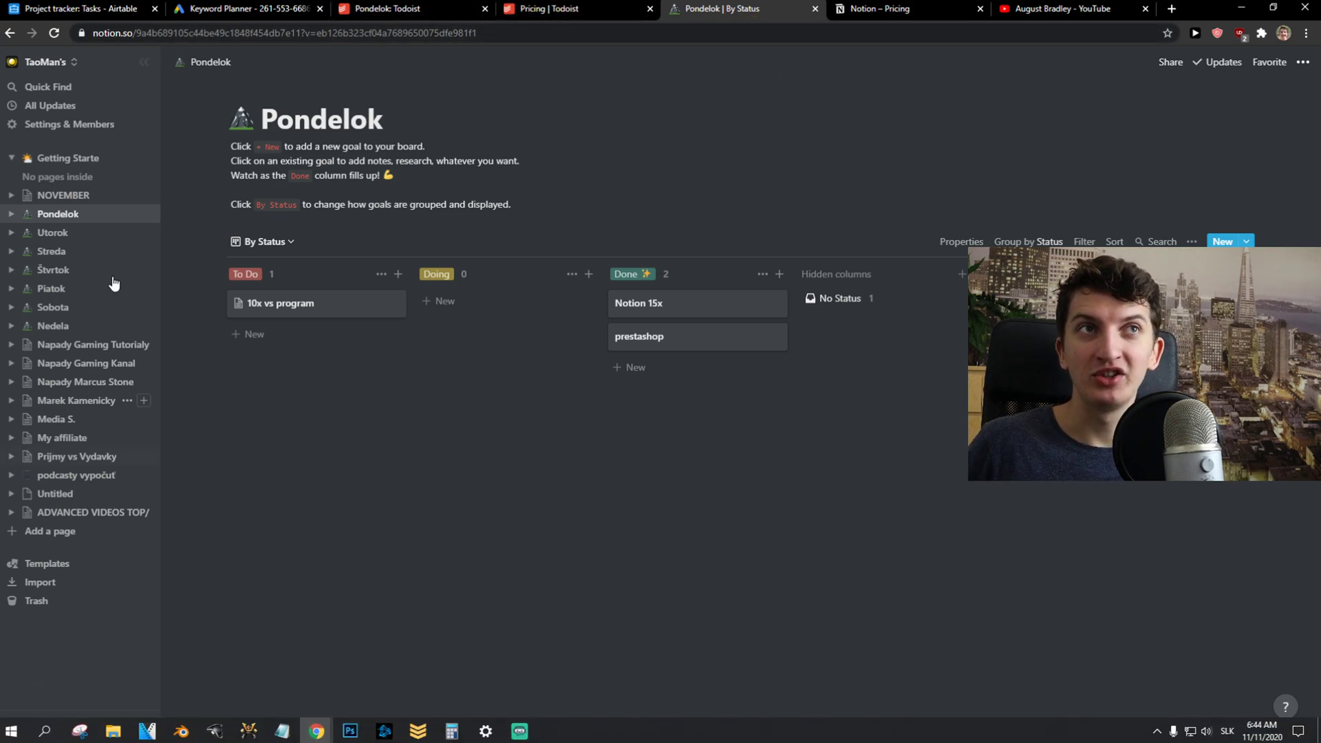
left_click(69, 125)
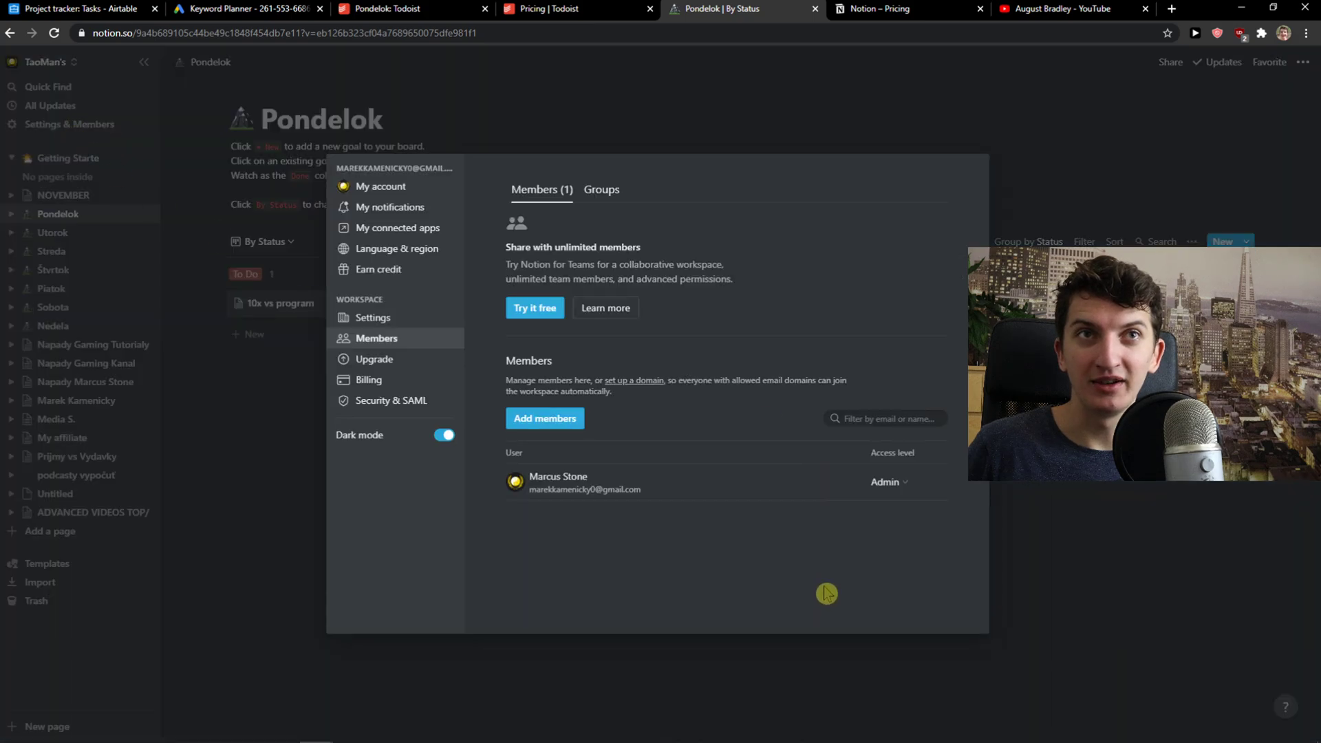
left_click(444, 435)
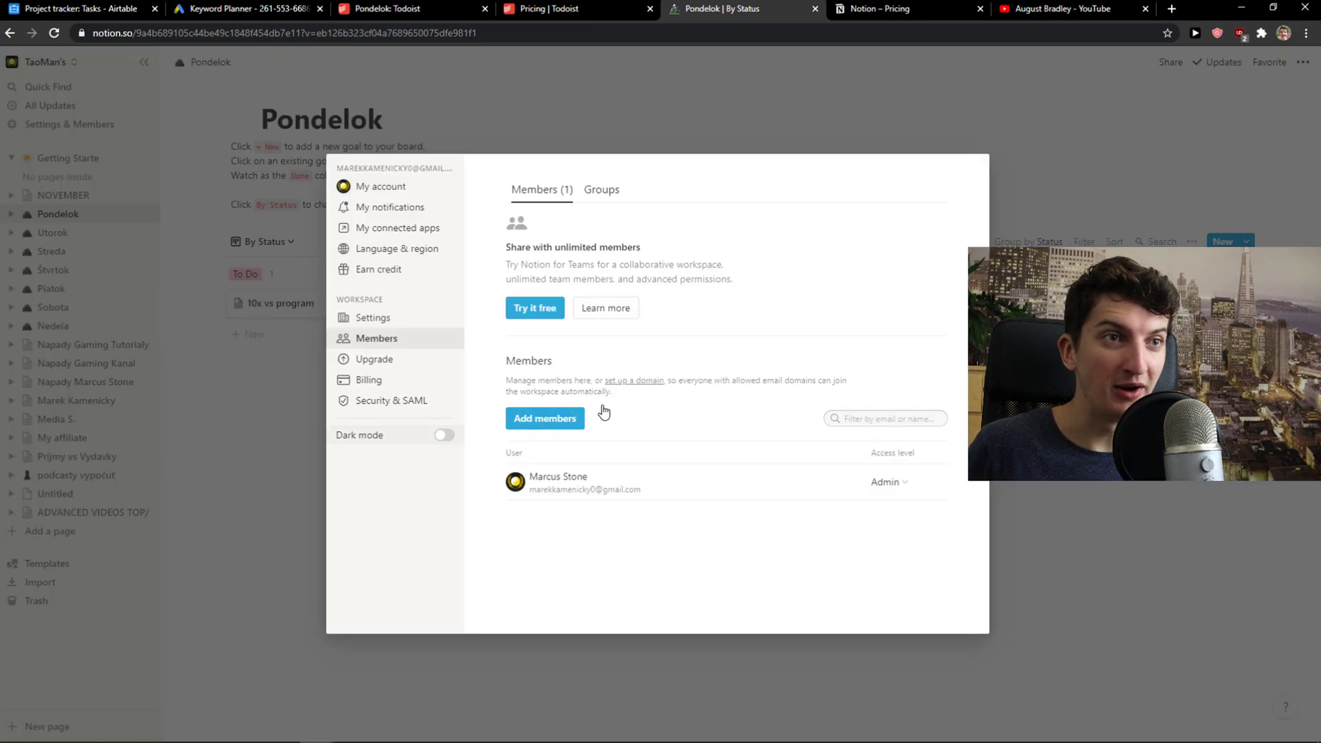
key("Escape")
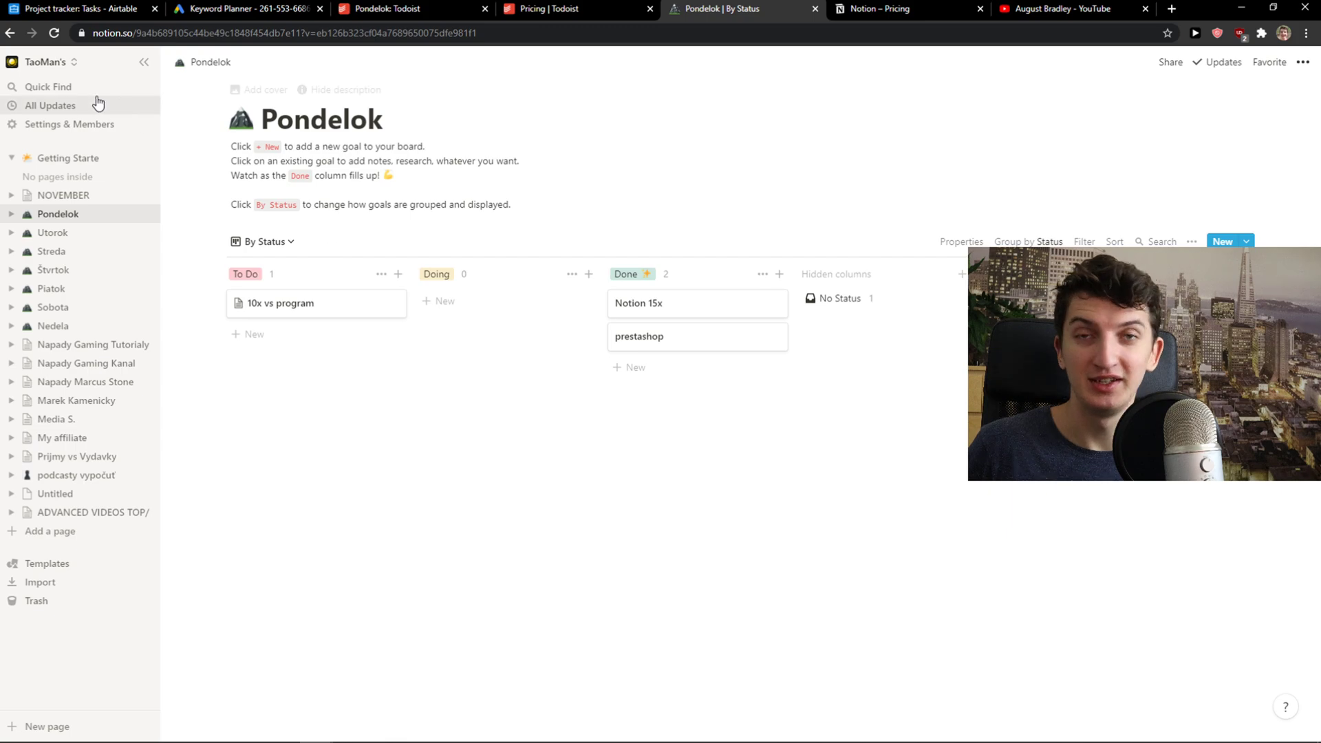
left_click(84, 124)
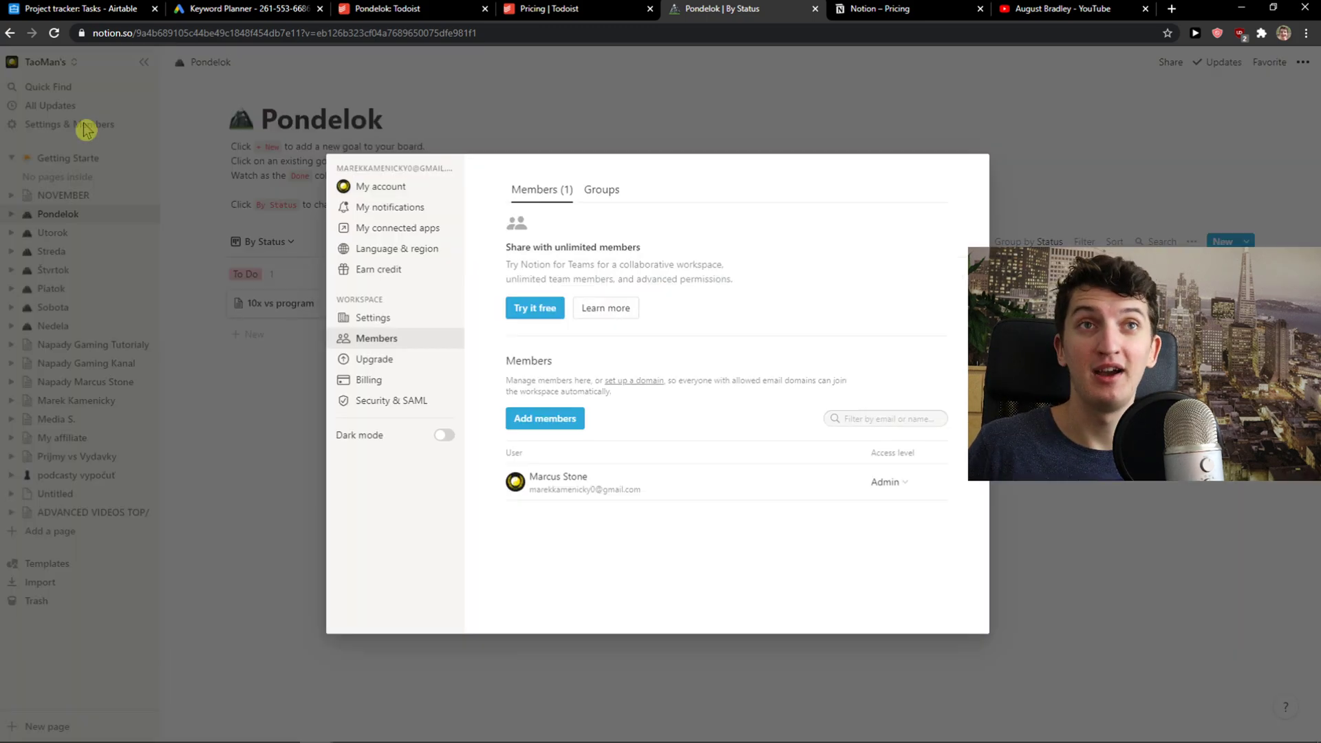
left_click(444, 435)
left_click(257, 468)
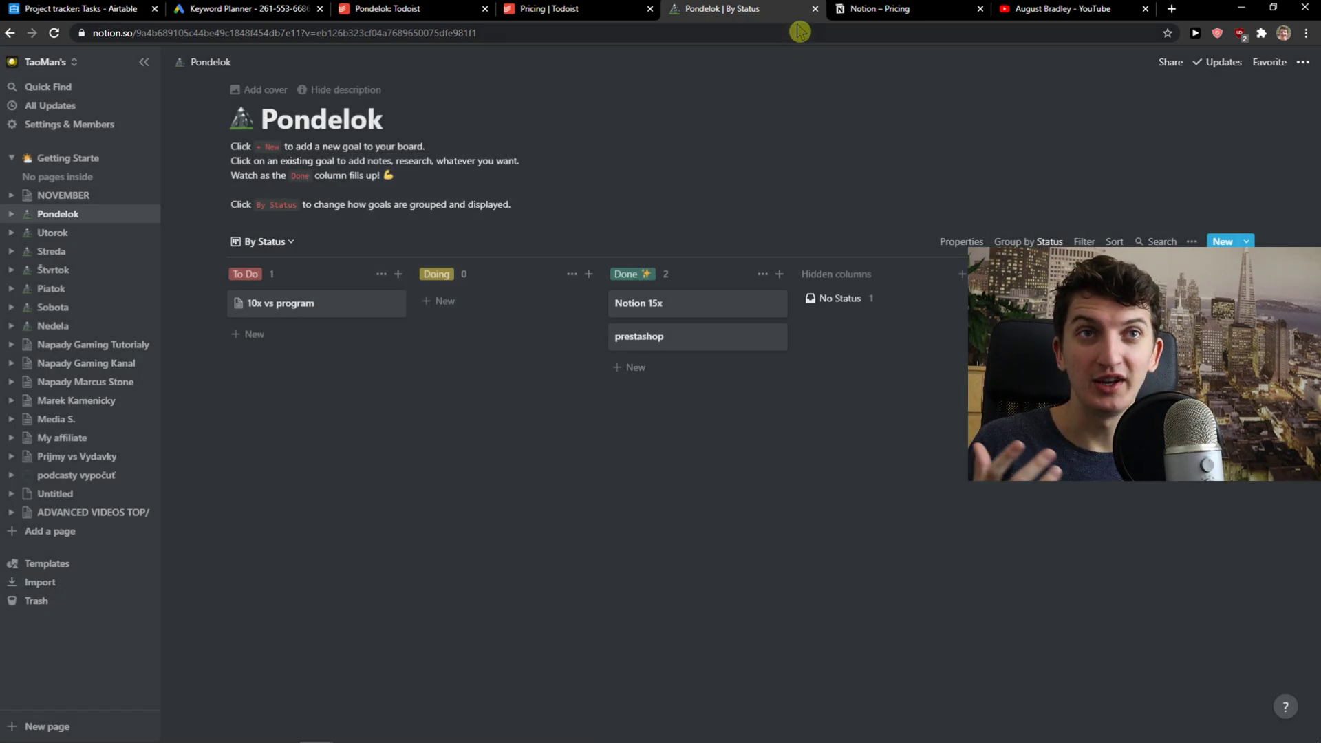
In Todoist, check the Today view, return to the Pondelok project and open its options menu.
left_click(585, 8)
left_click(491, 9)
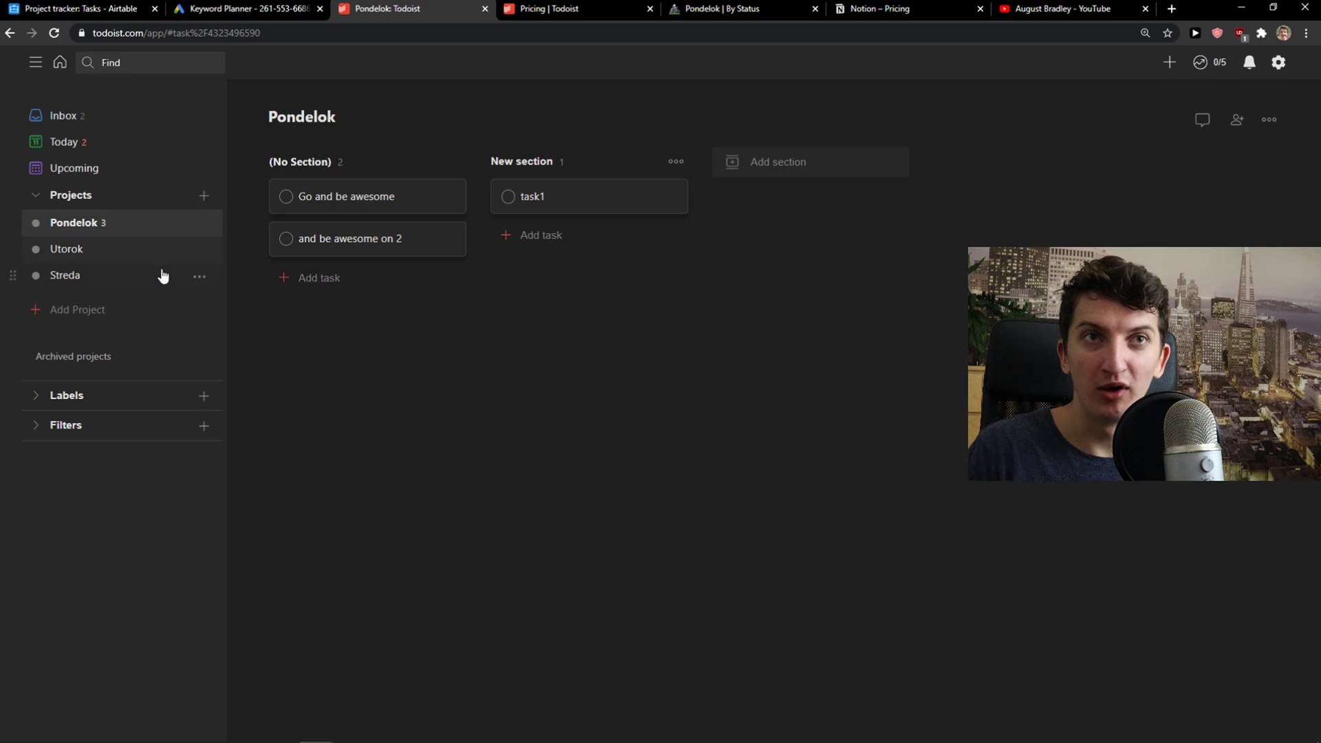
left_click(86, 141)
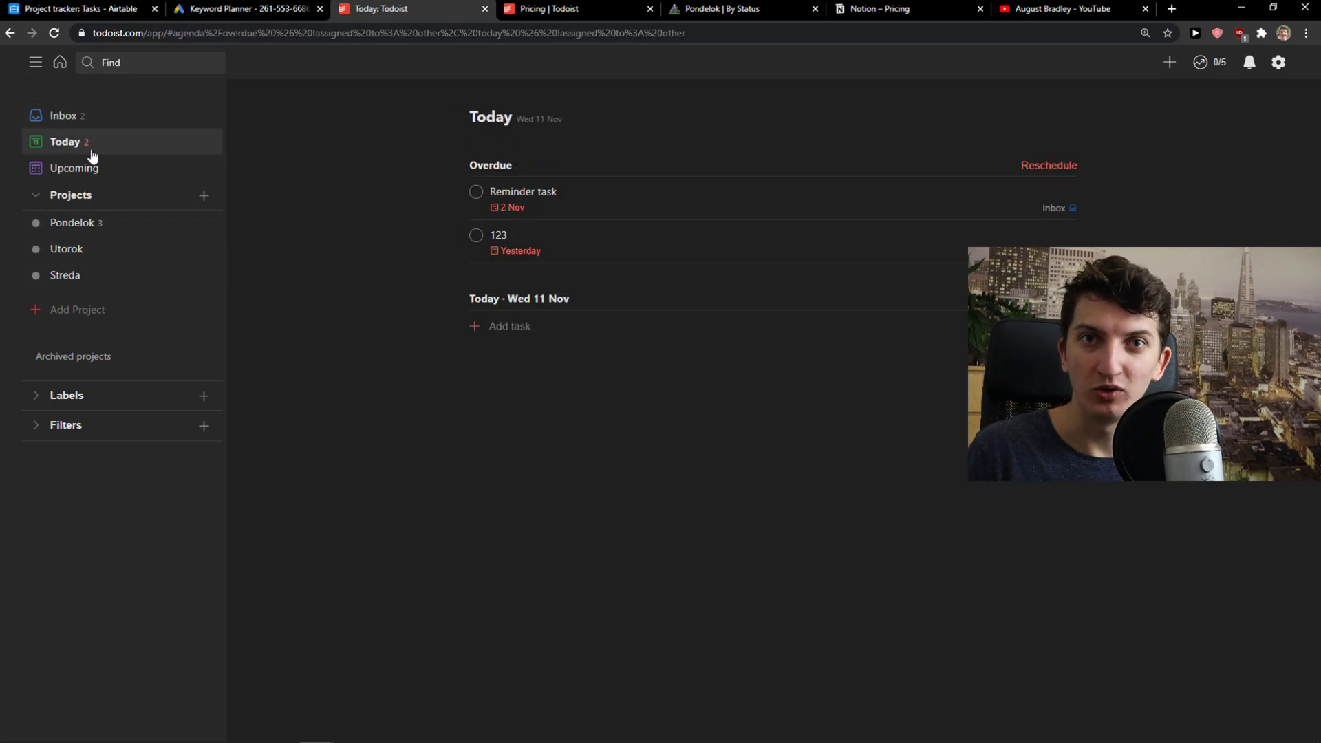
left_click(103, 227)
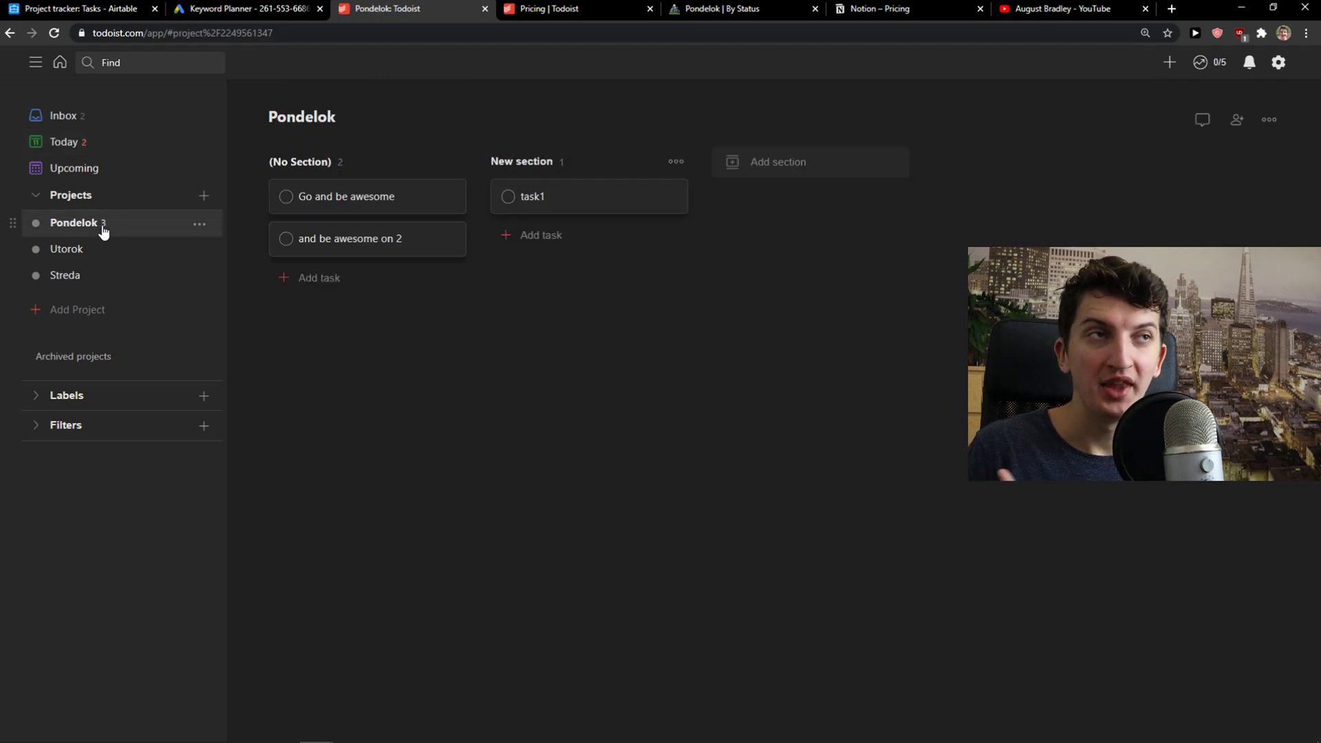
left_click(1273, 121)
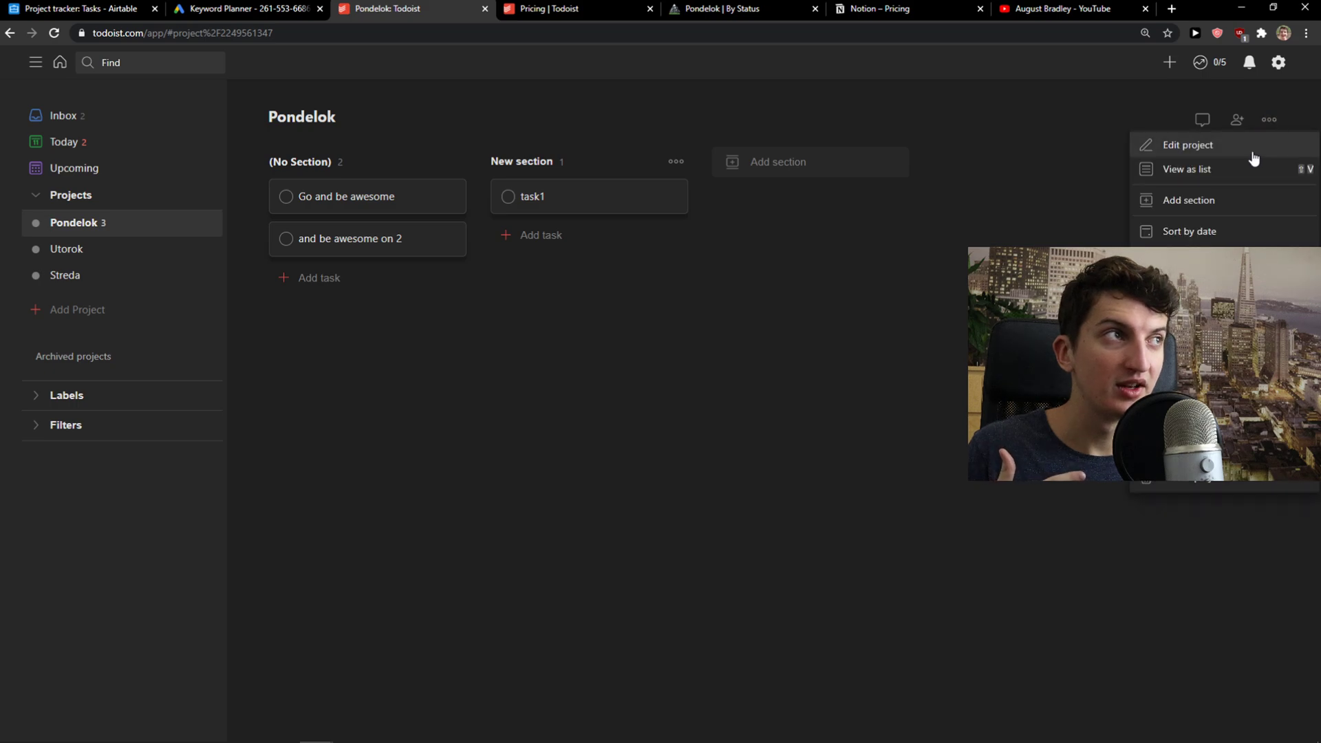
Show the Pondelok project as a list and add a task 'youtube' under New section.
left_click(1215, 170)
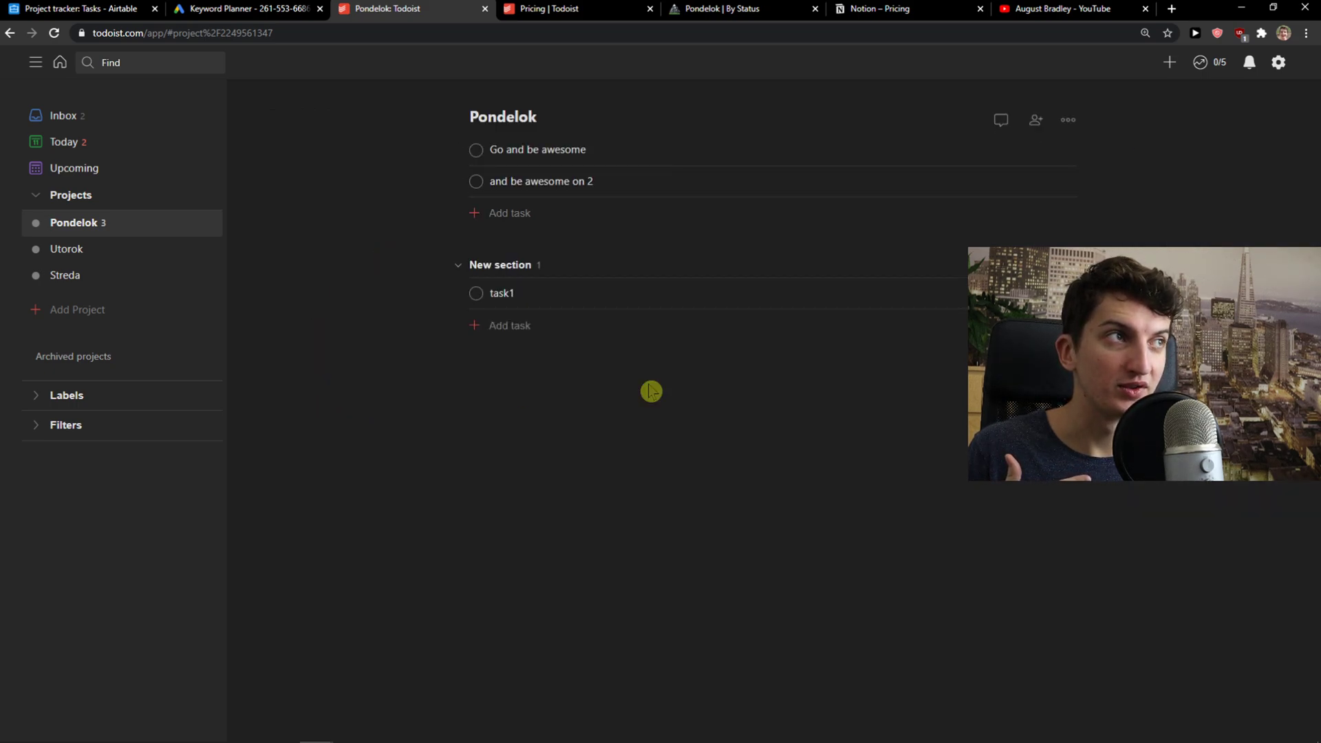
left_click(564, 338)
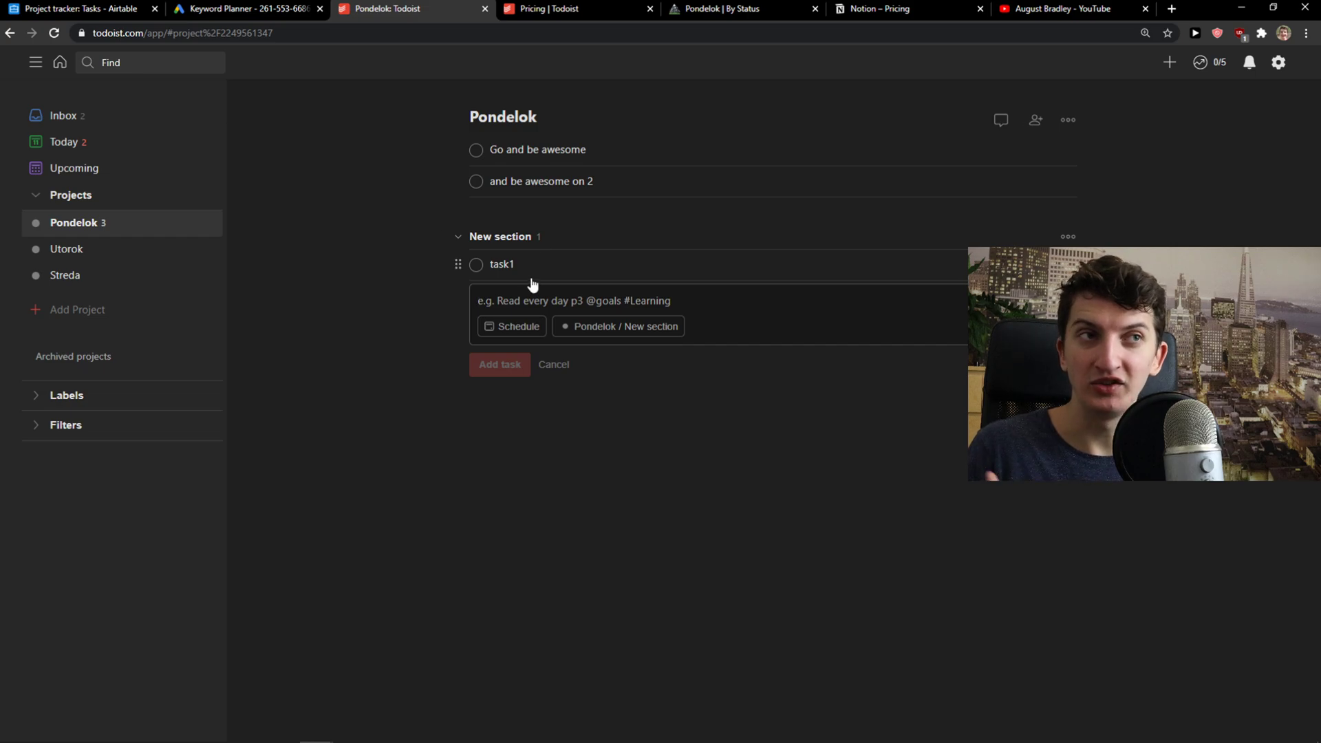
type("youtube")
key("Return")
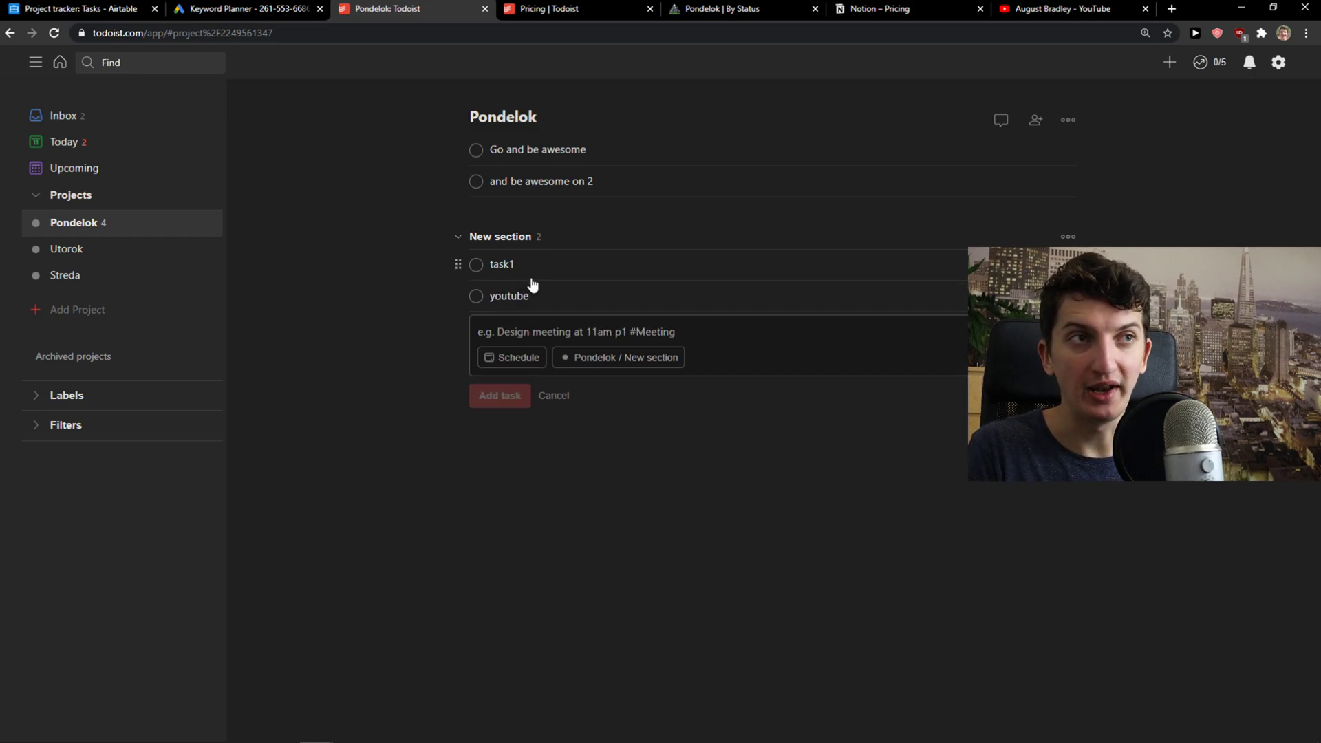
Open the youtube task and try adding a reminder, dismissing the premium notice.
left_click(524, 297)
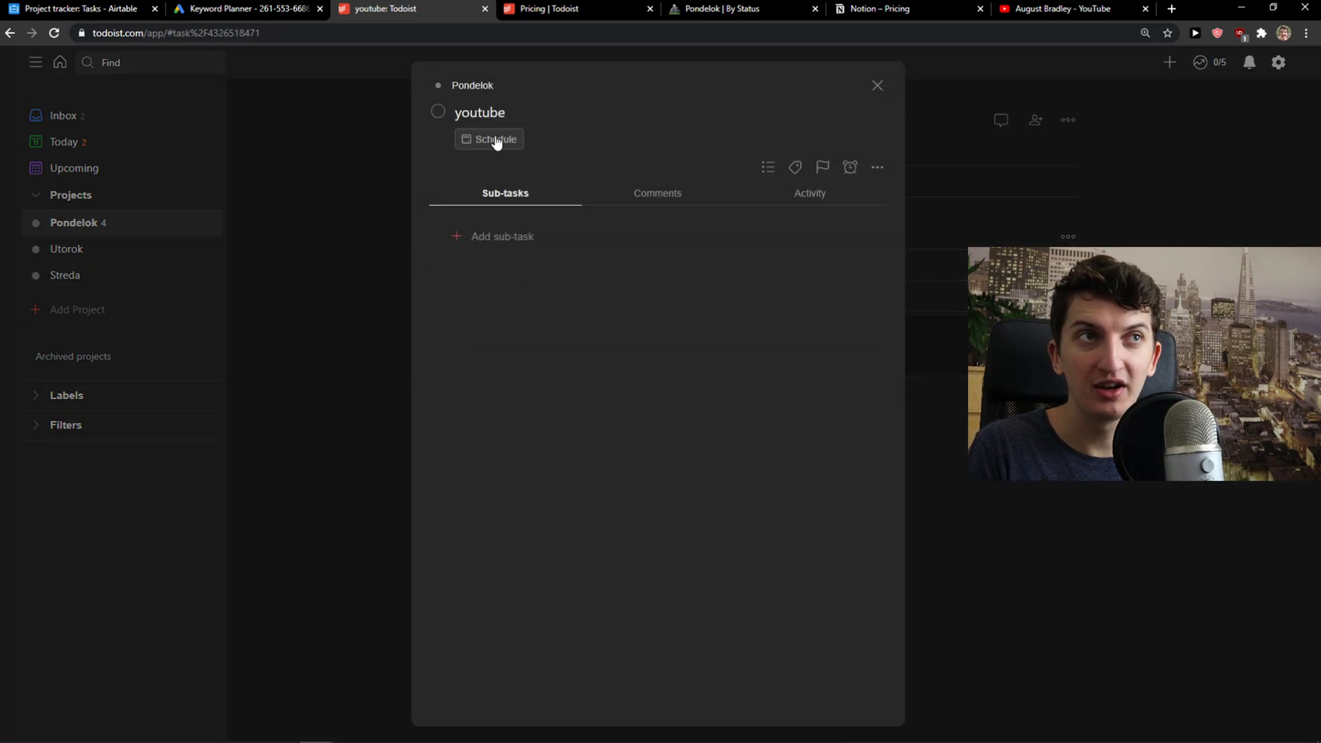
left_click(851, 168)
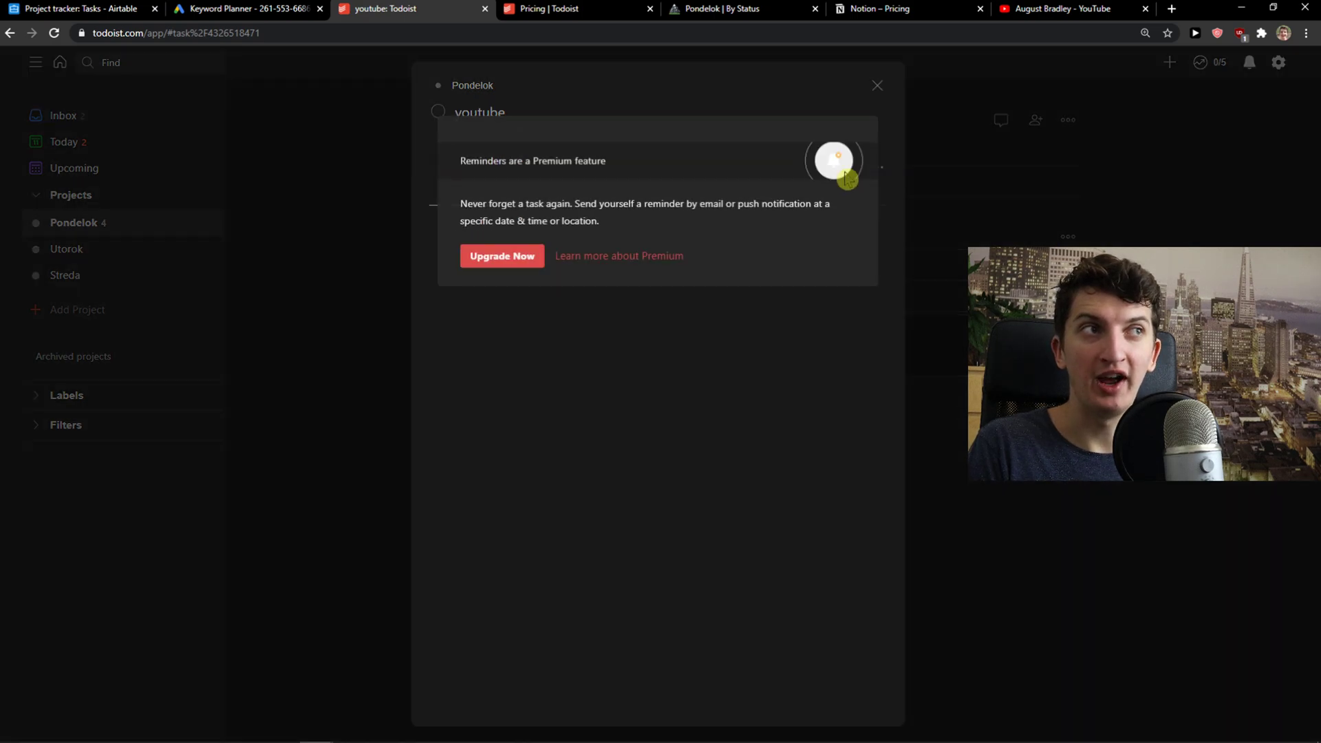
left_click(876, 99)
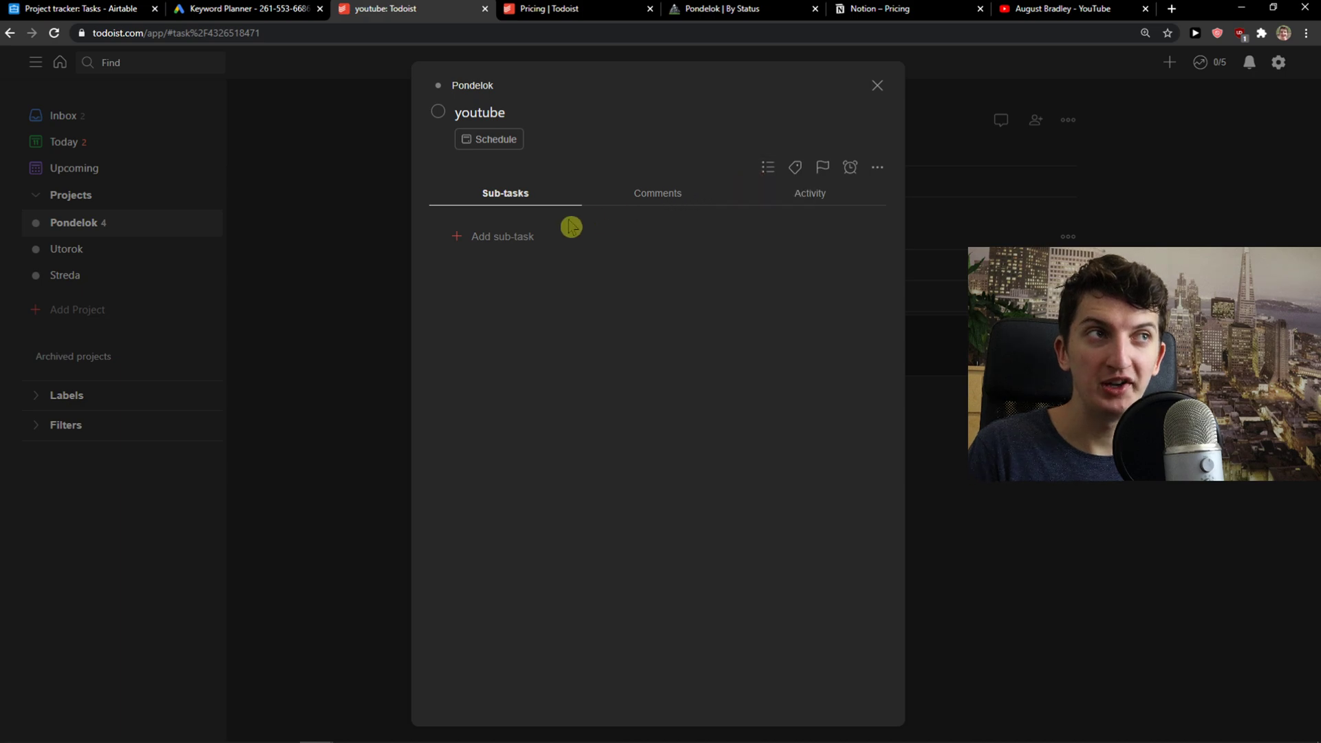
Close the task details, expand Filters, and try Labels, dismissing its premium notice.
key("Escape")
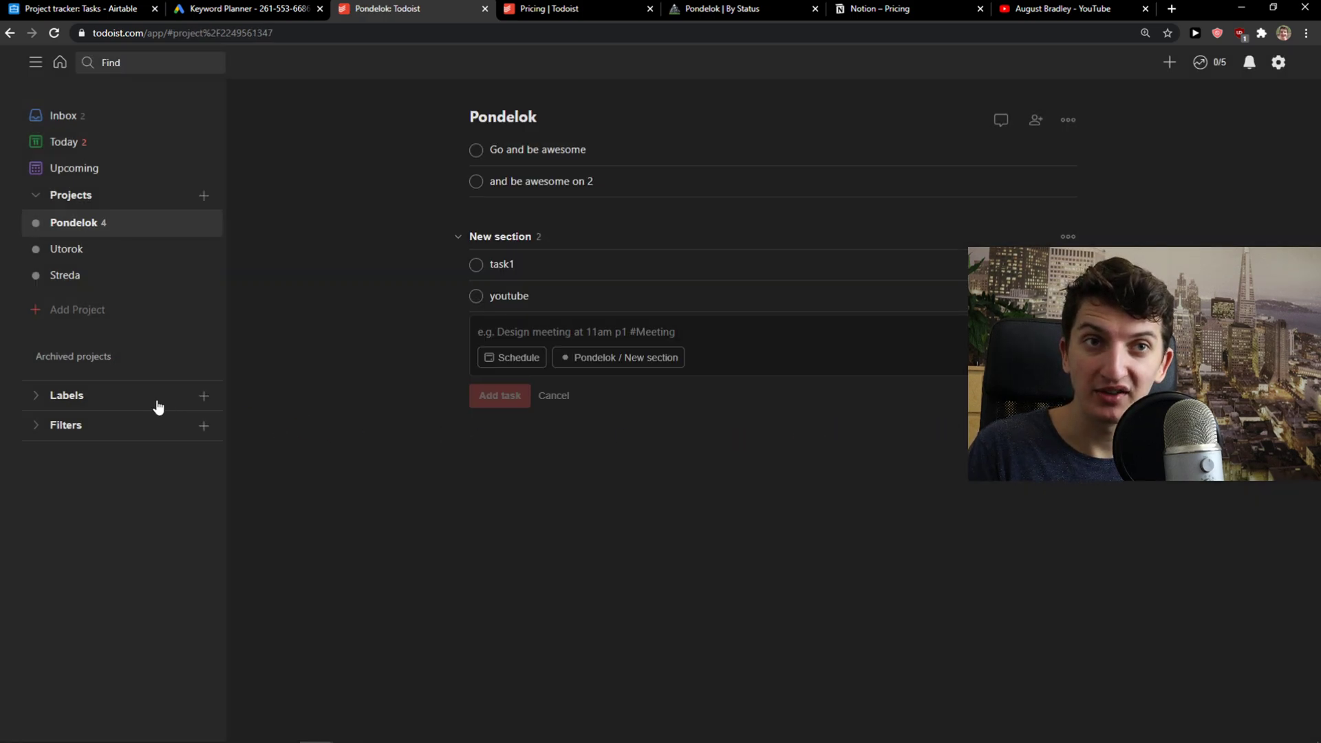
left_click(125, 427)
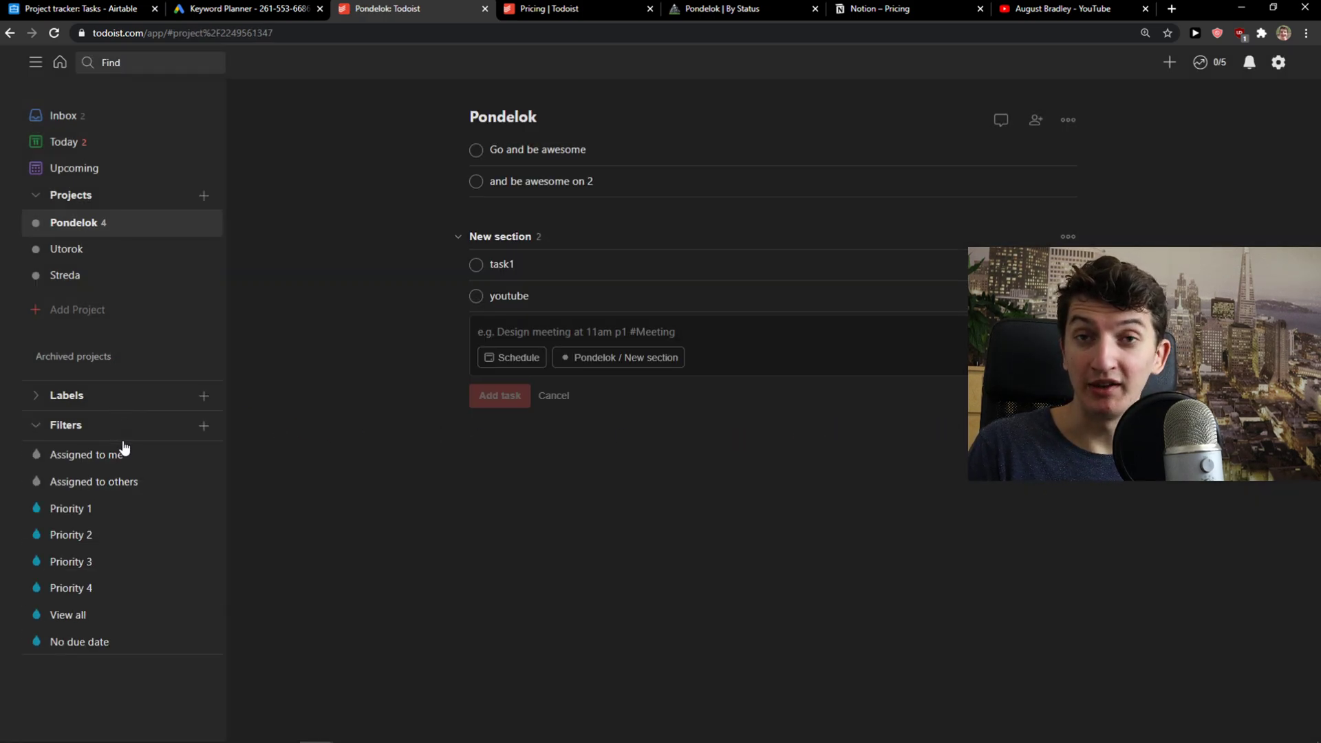
left_click(119, 405)
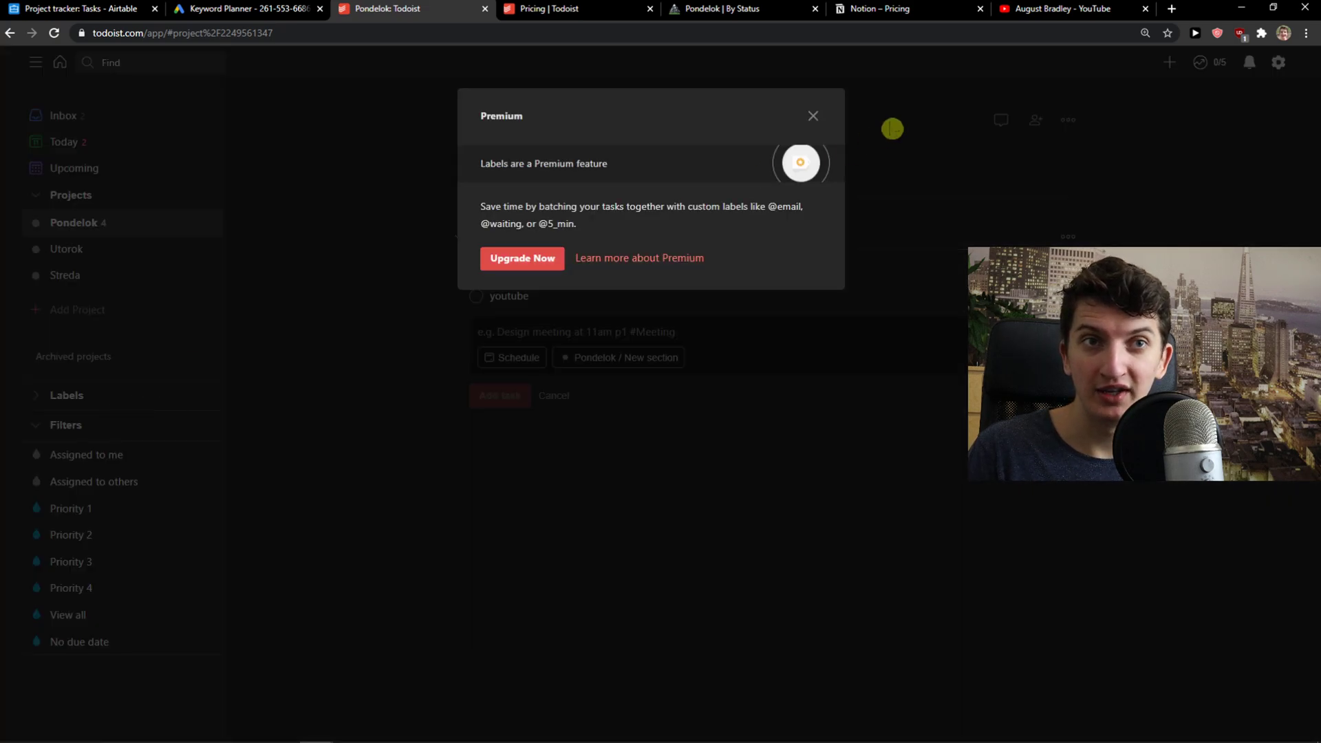
left_click(828, 120)
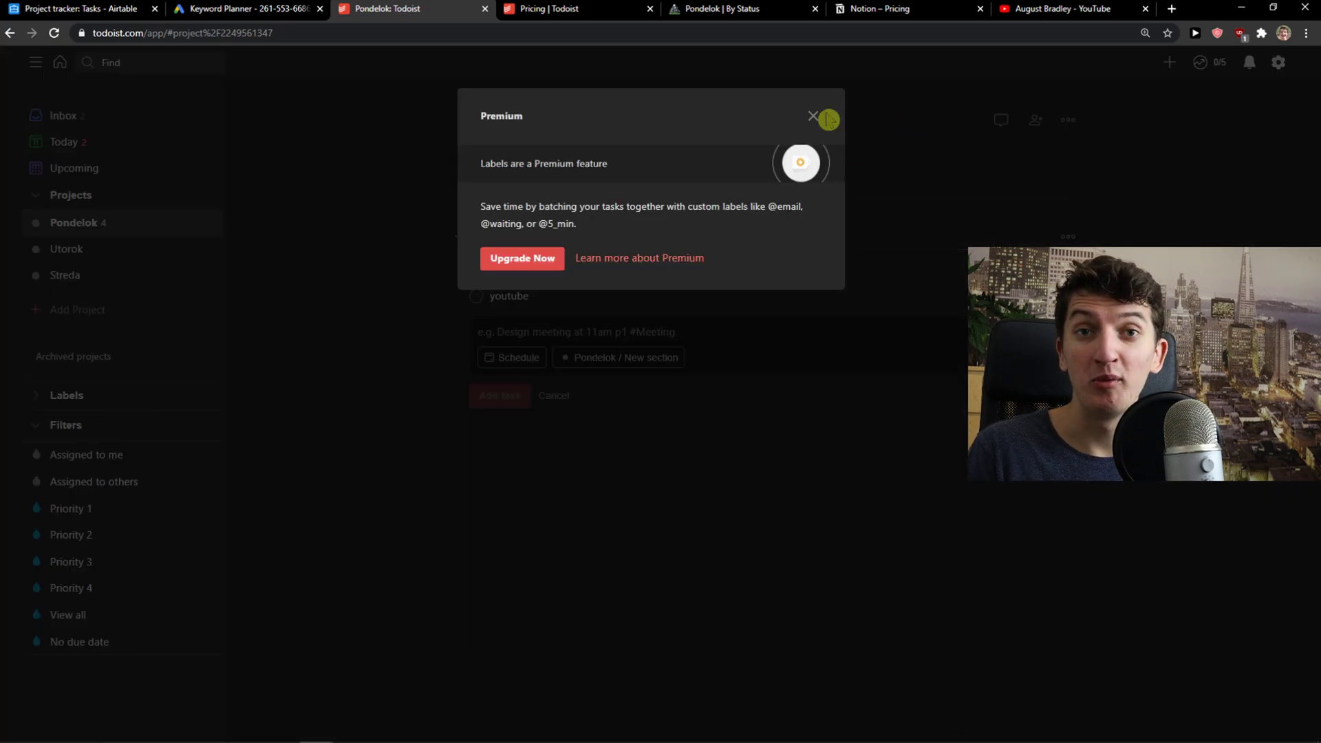
left_click(814, 118)
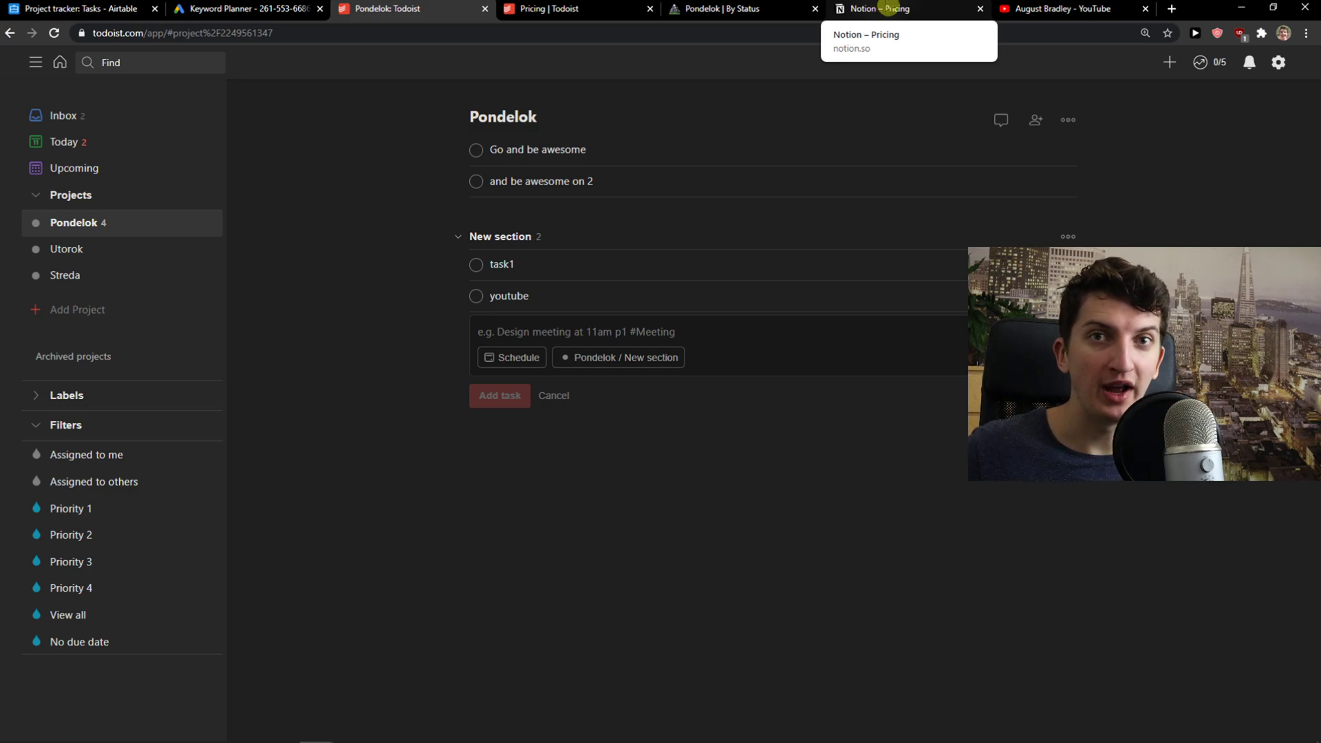
View Notion's pricing page, then go back to the Pondelok board grouped by status.
left_click(885, 8)
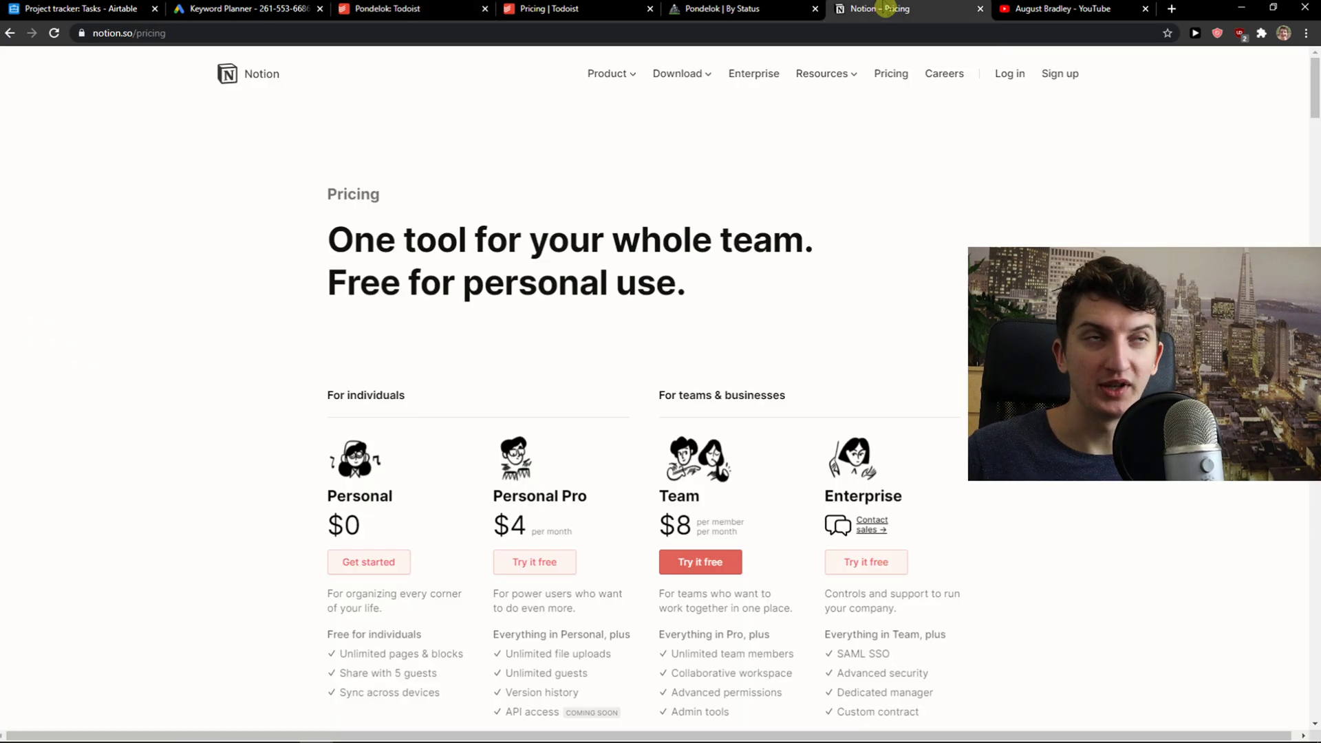
left_click(715, 8)
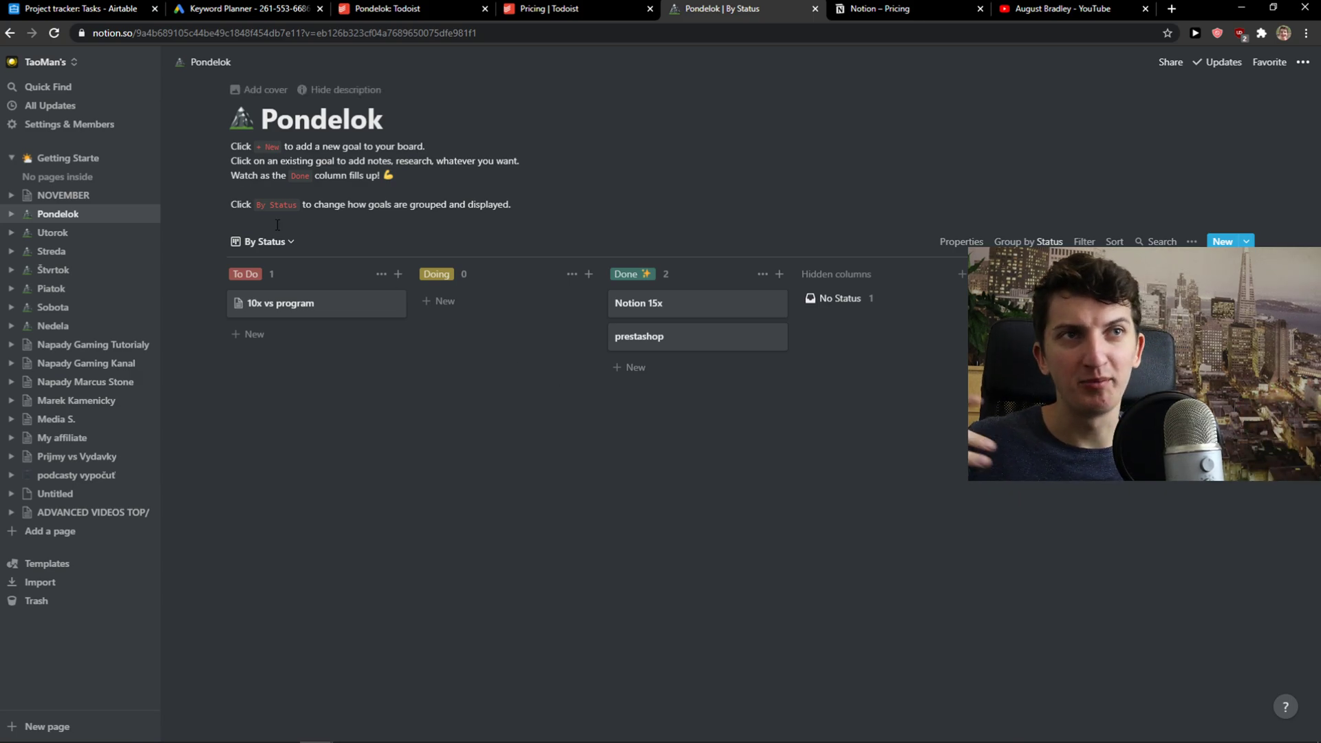
Start adding a new view to the Pondelok board, then cancel it.
left_click(291, 245)
left_click(273, 342)
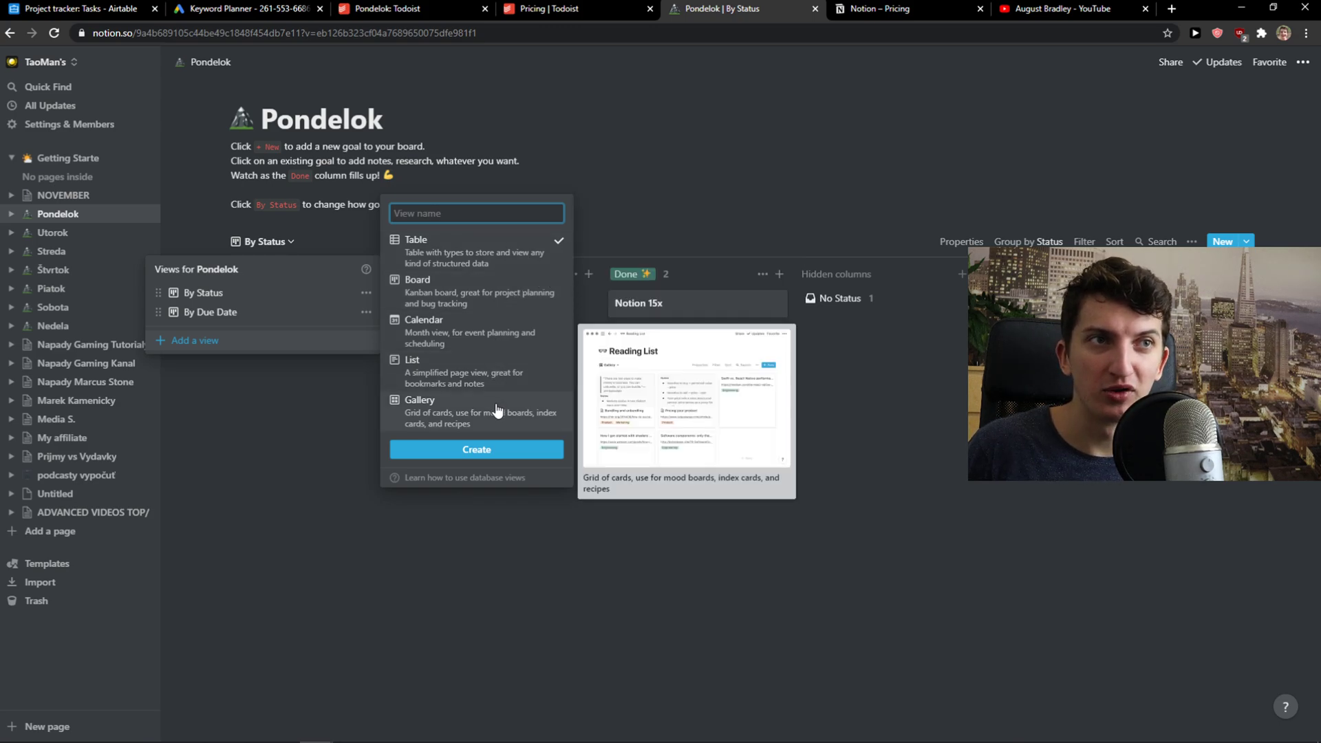
left_click(280, 422)
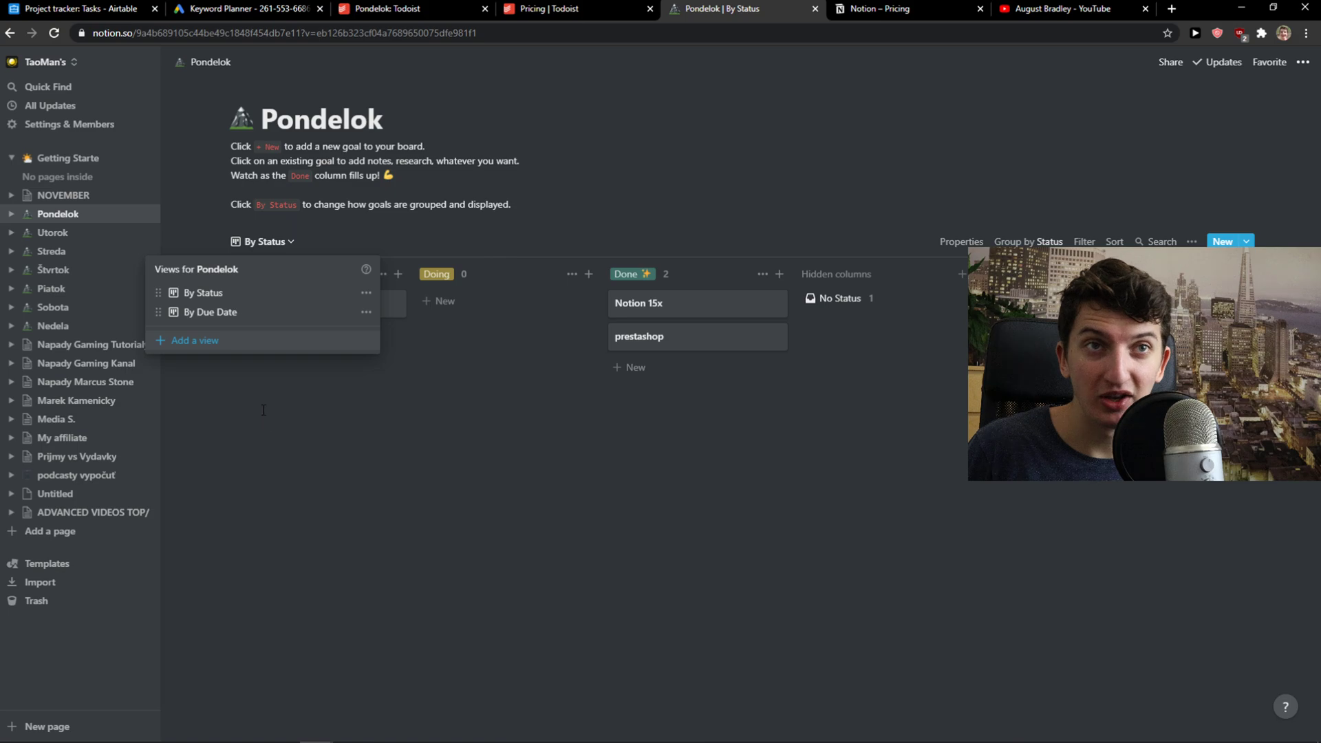
left_click(128, 285)
Open the NOVEMBER page from the sidebar, briefly visiting Napady Gaming Kanal.
left_click(93, 195)
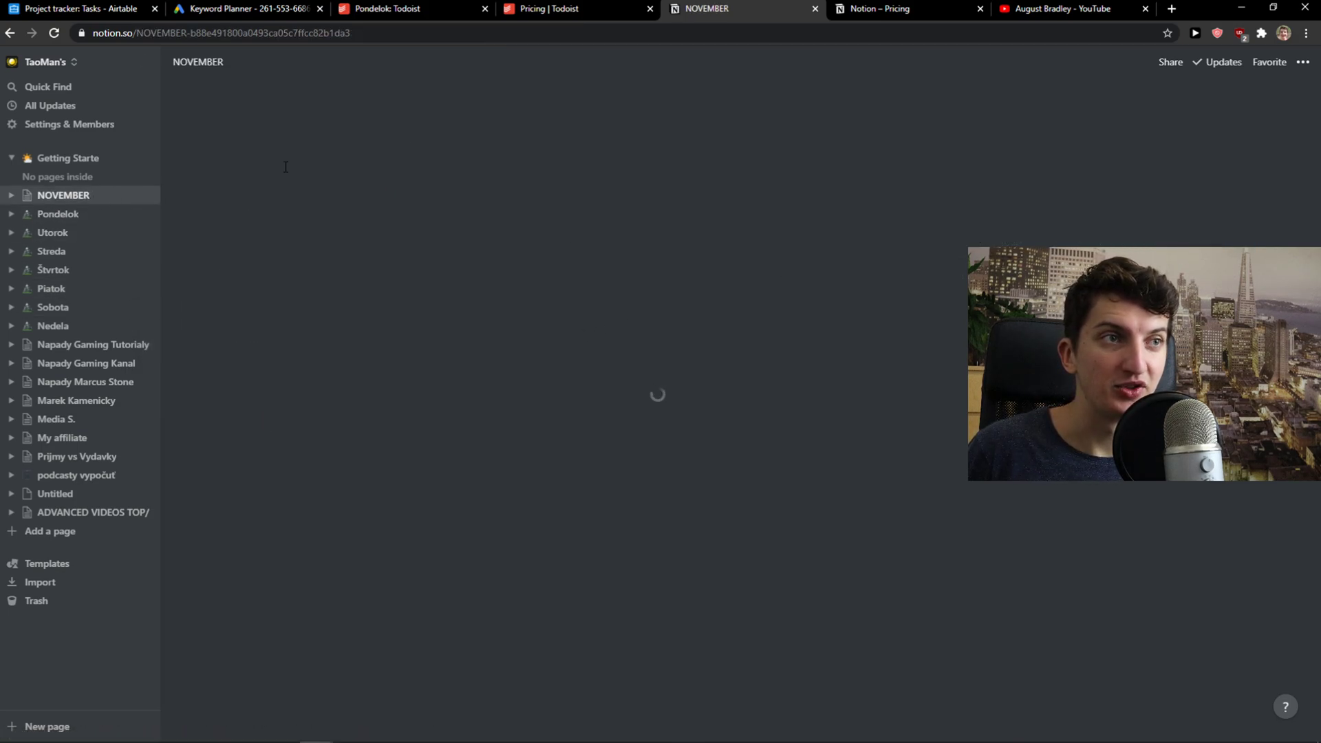
left_click(58, 362)
left_click(60, 196)
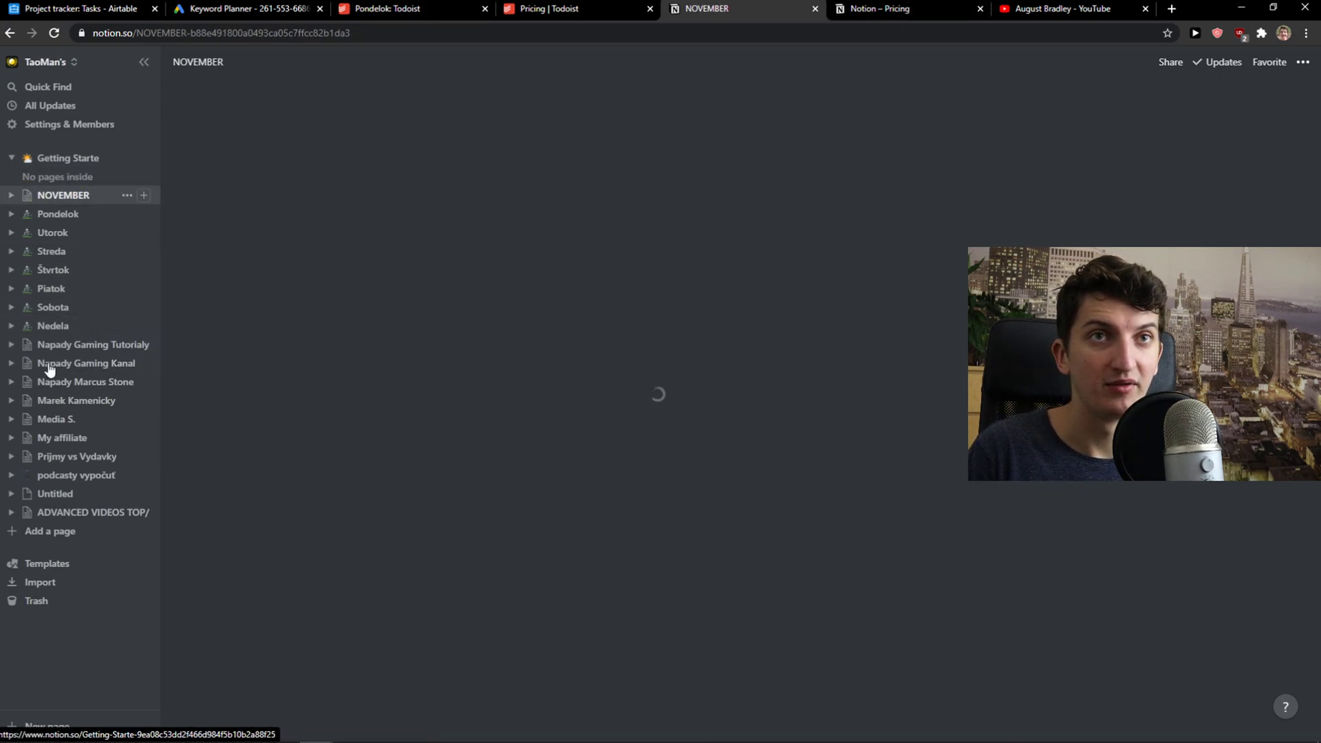
left_click(69, 214)
left_click(83, 197)
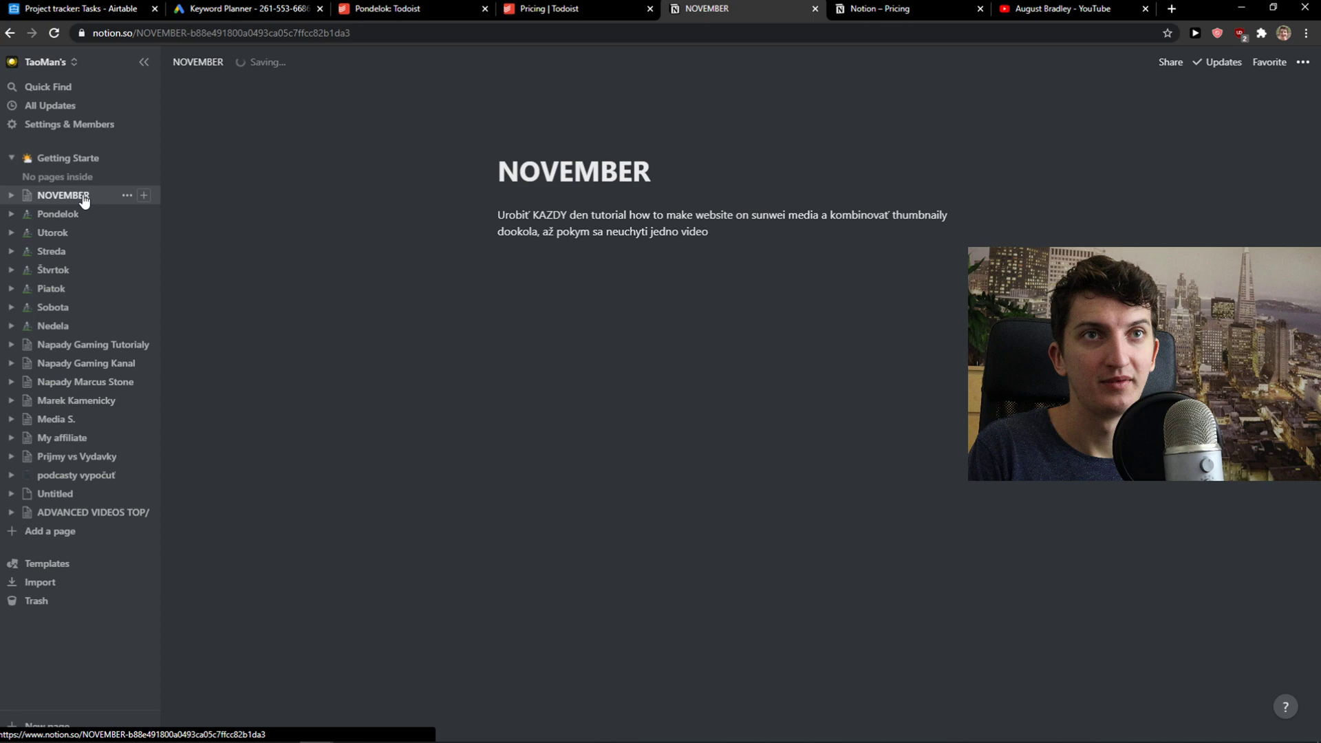
Start a new block below the text with / and scroll to the database block options.
left_click(753, 290)
type("/")
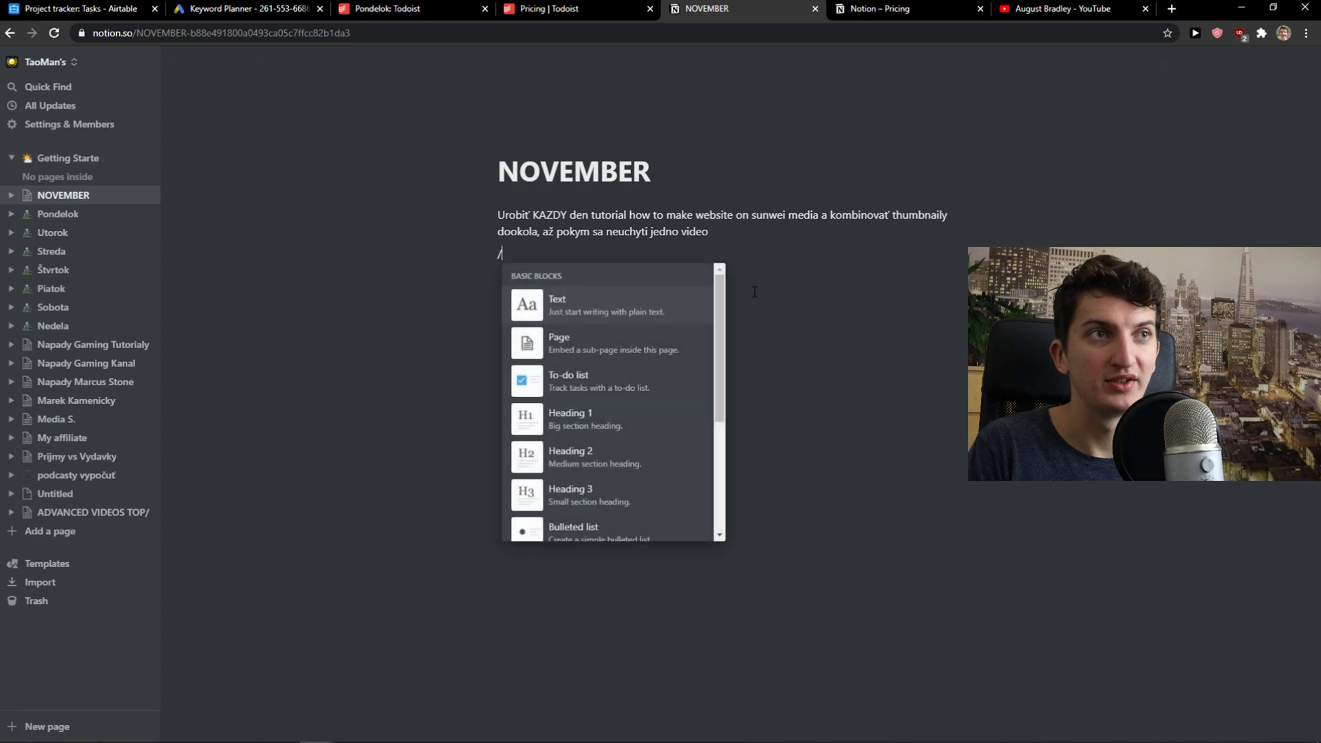
scroll(590, 385, "down", 7)
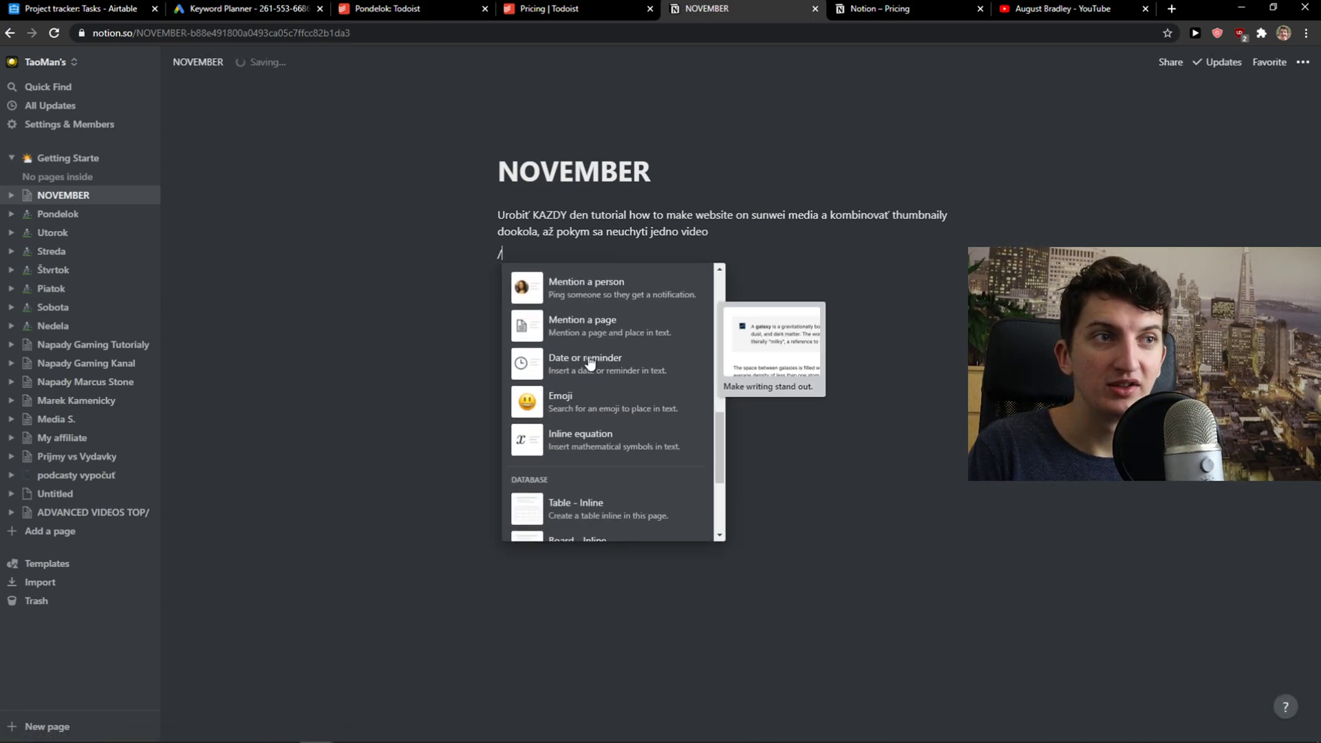
scroll(589, 363, "down", 5)
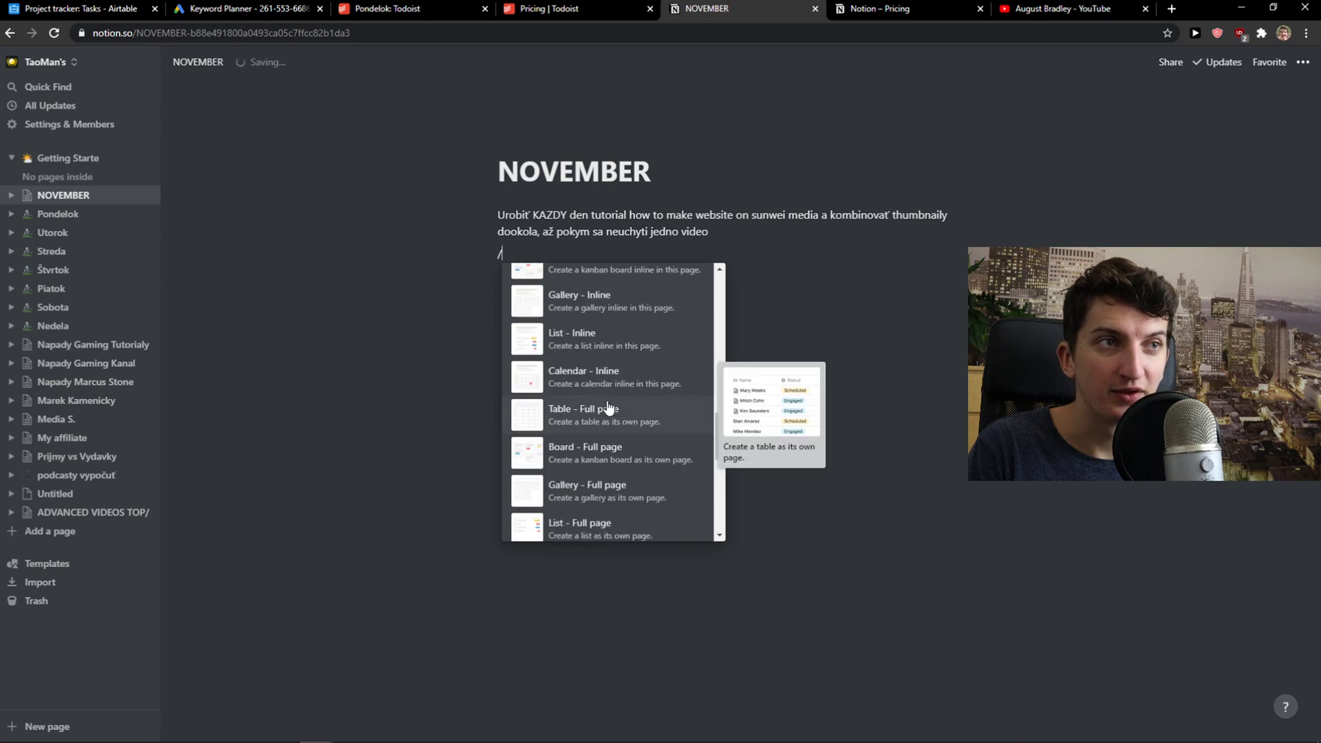
scroll(607, 409, "down", 3)
On YouTube, open the New Command Center V2 video, pause it and seek to 5:19.
left_click(1059, 8)
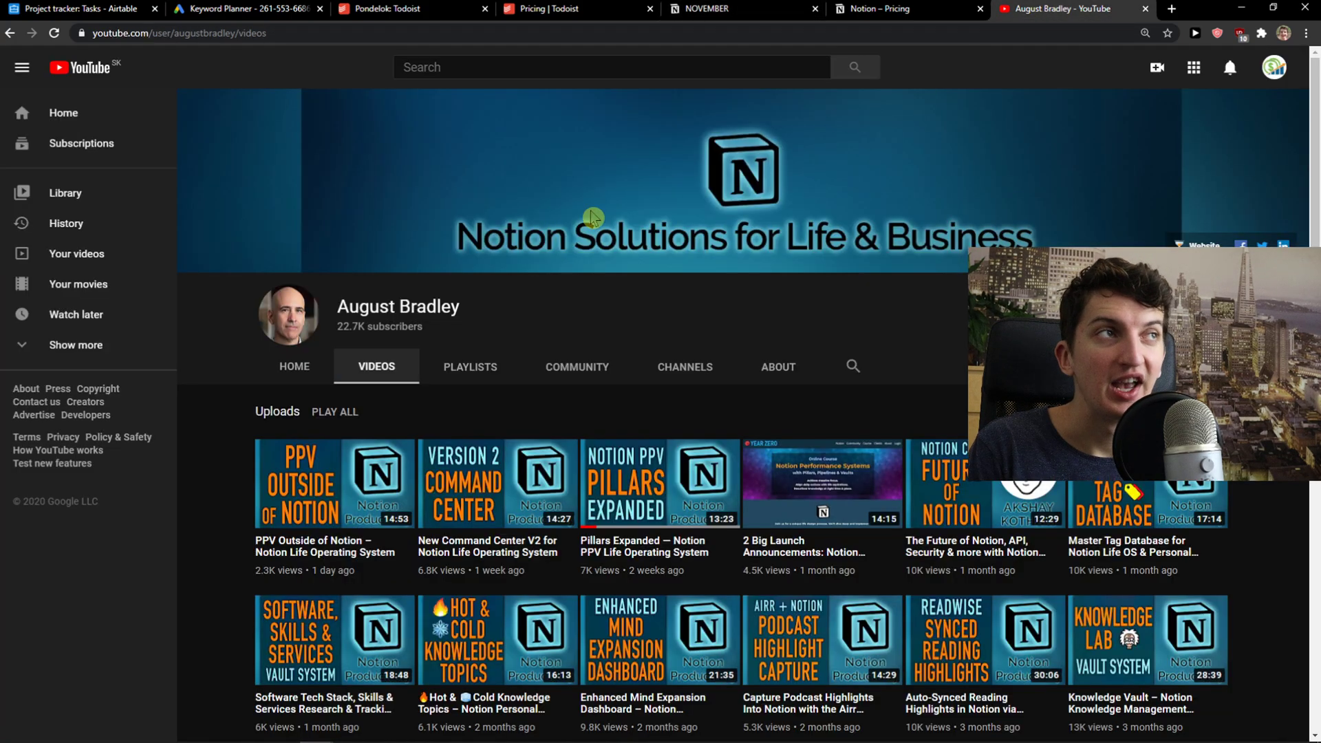
scroll(545, 365, "down", 2)
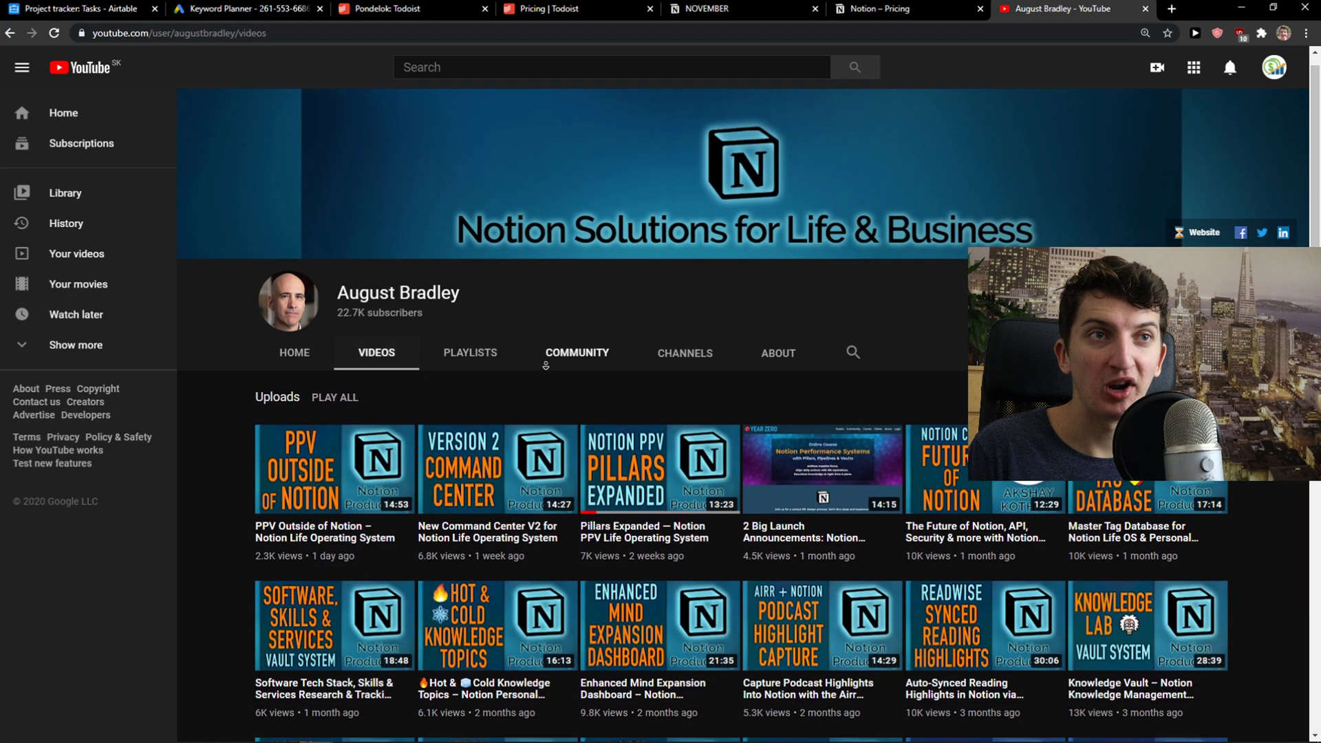
left_click(454, 417)
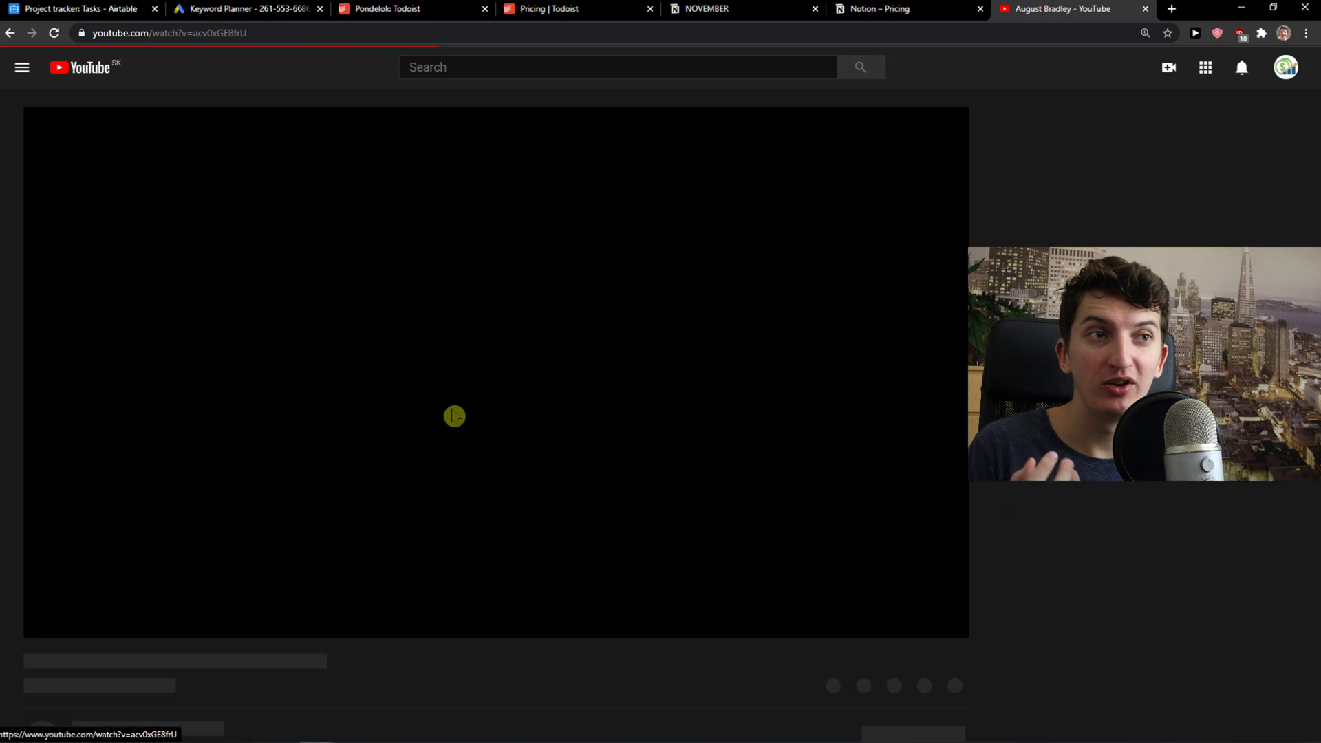
left_click(312, 514)
left_click(274, 610)
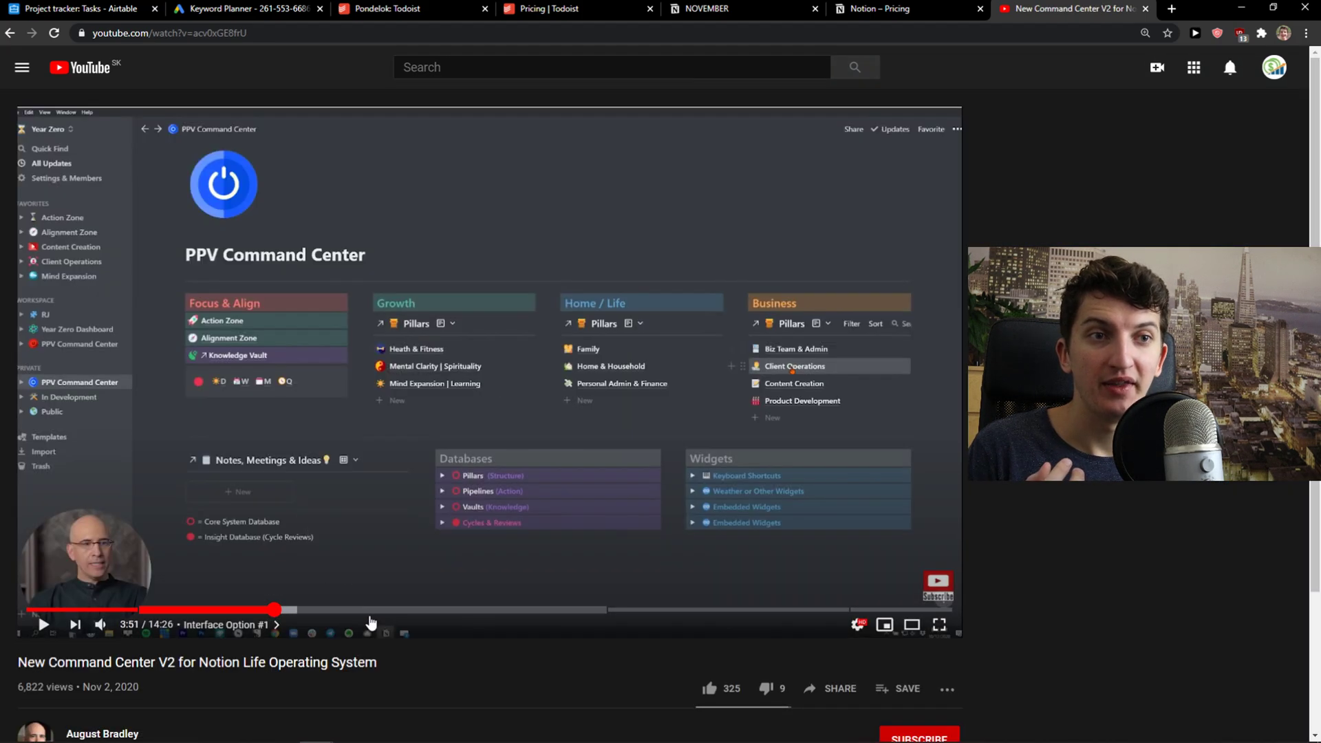
left_click(370, 610)
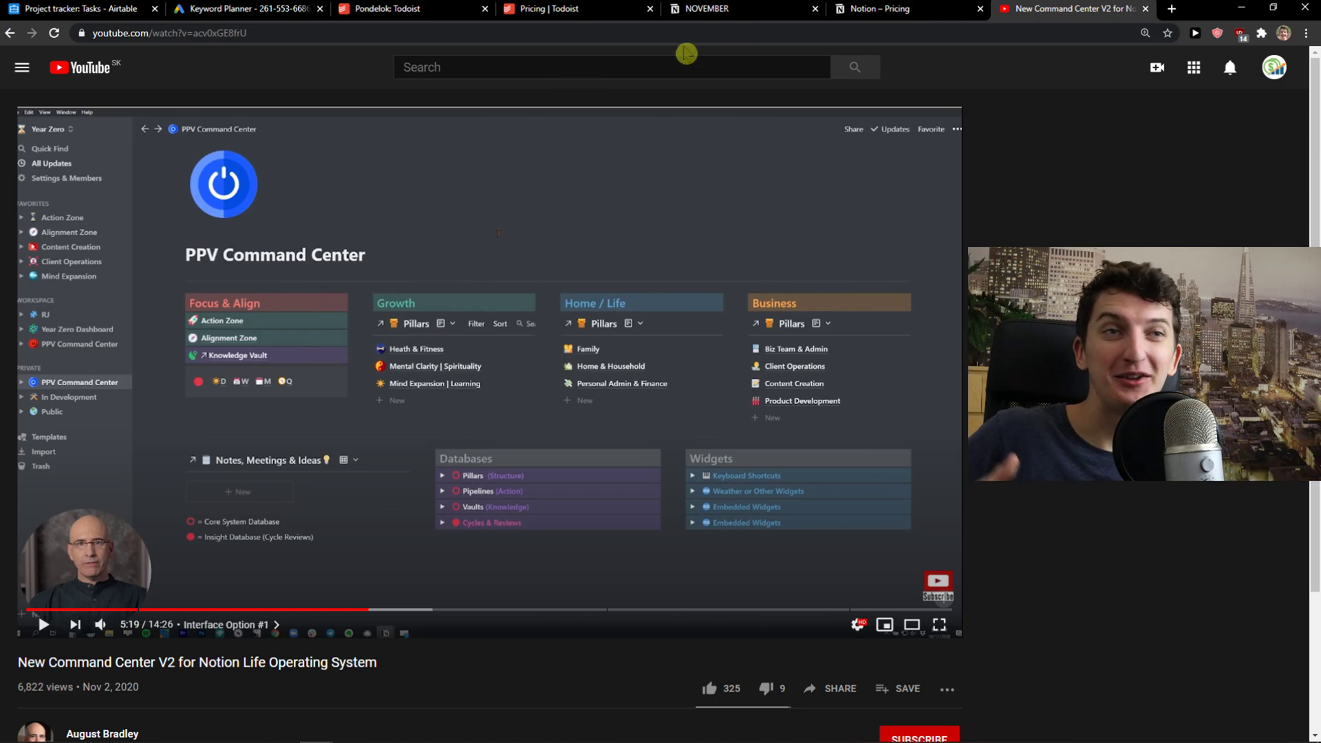
Return to Notion's NOVEMBER page and dismiss the block type list.
left_click(761, 12)
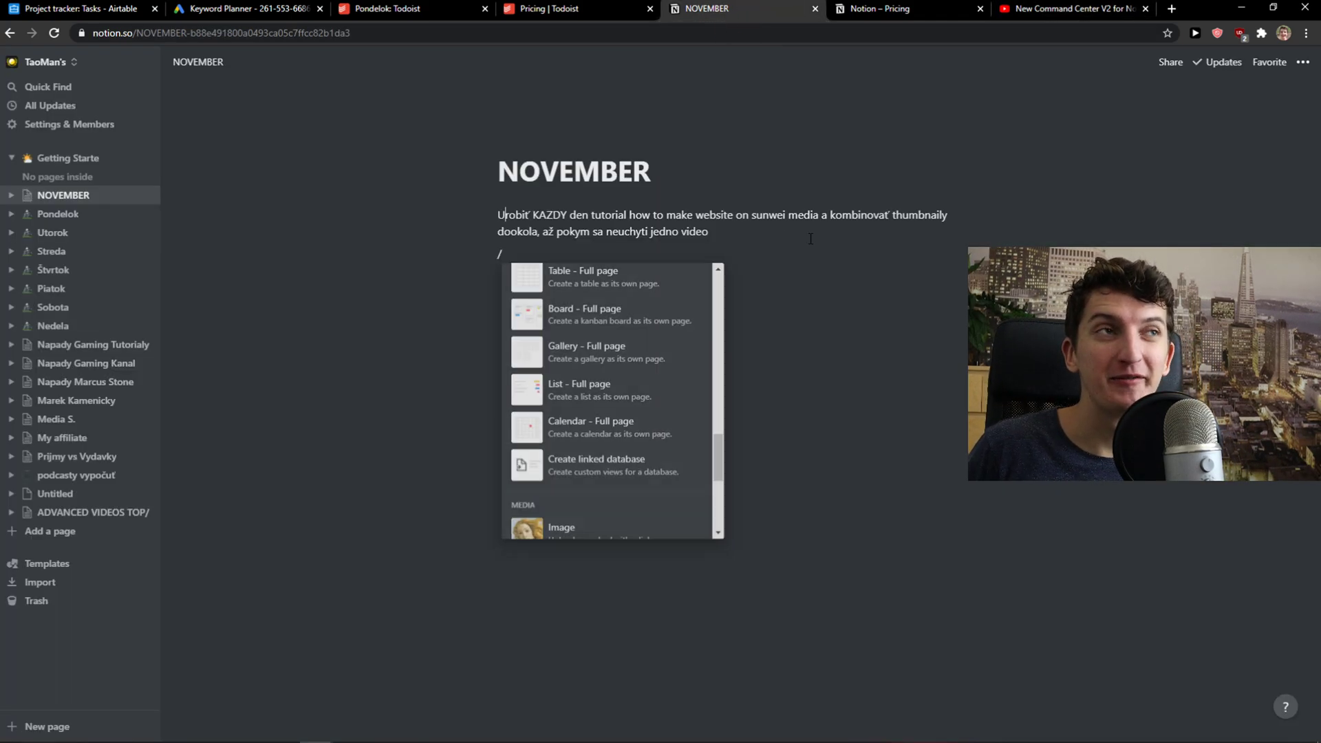
key("Escape")
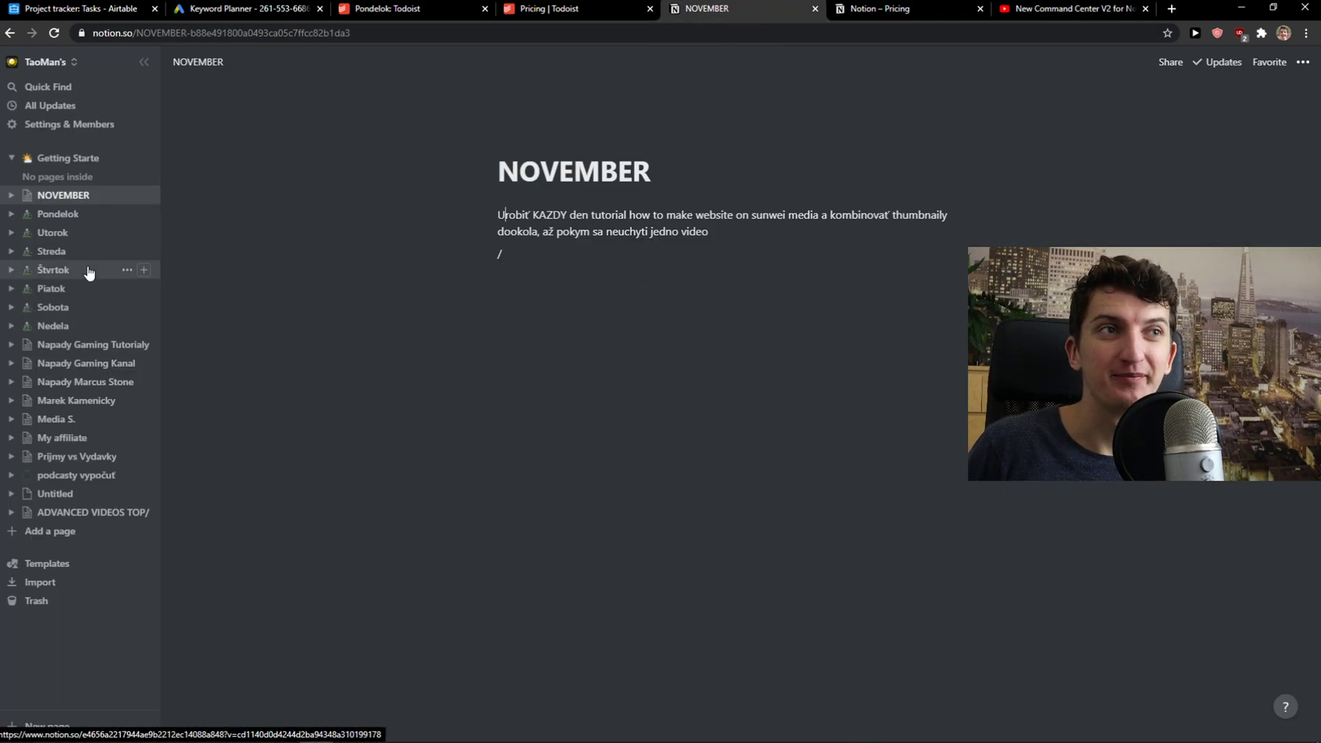
left_click(68, 186)
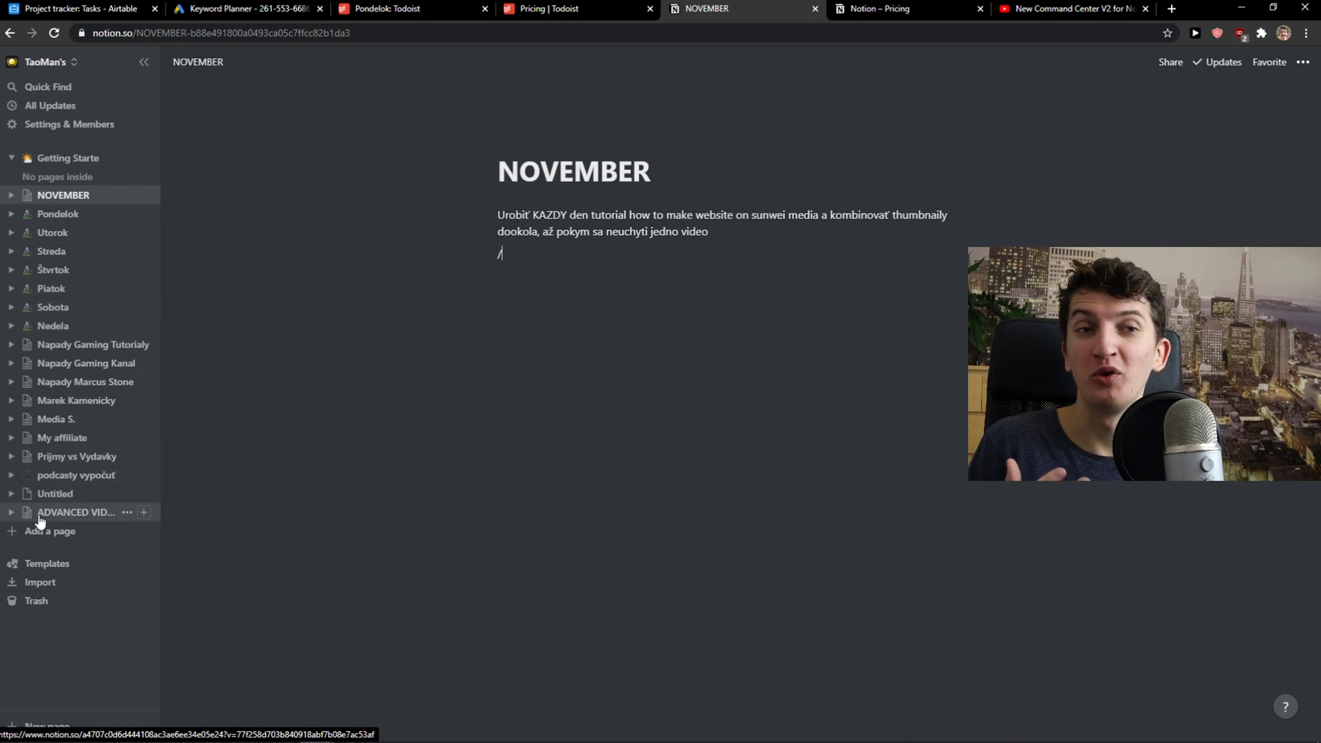
Open the template gallery and browse the Media List template's Coverage and Press Contacts tables.
left_click(34, 563)
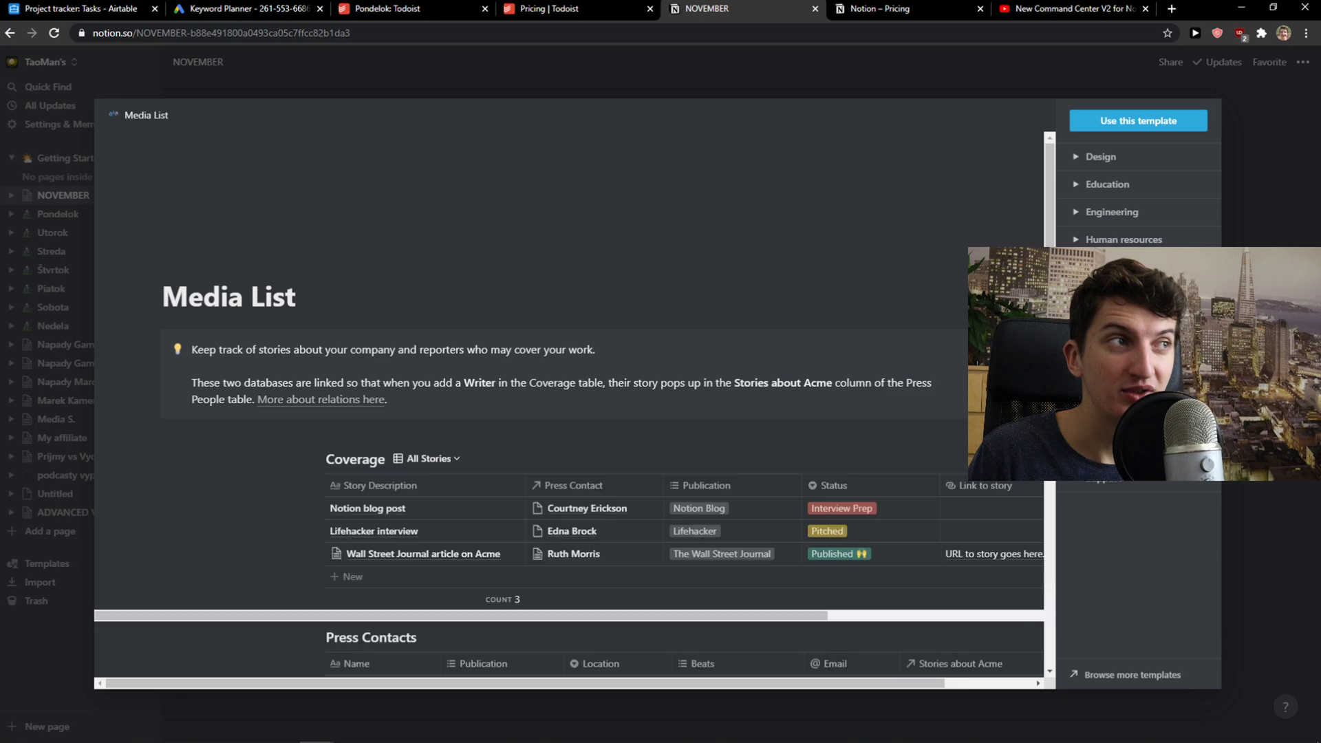
scroll(769, 476, "down", 6)
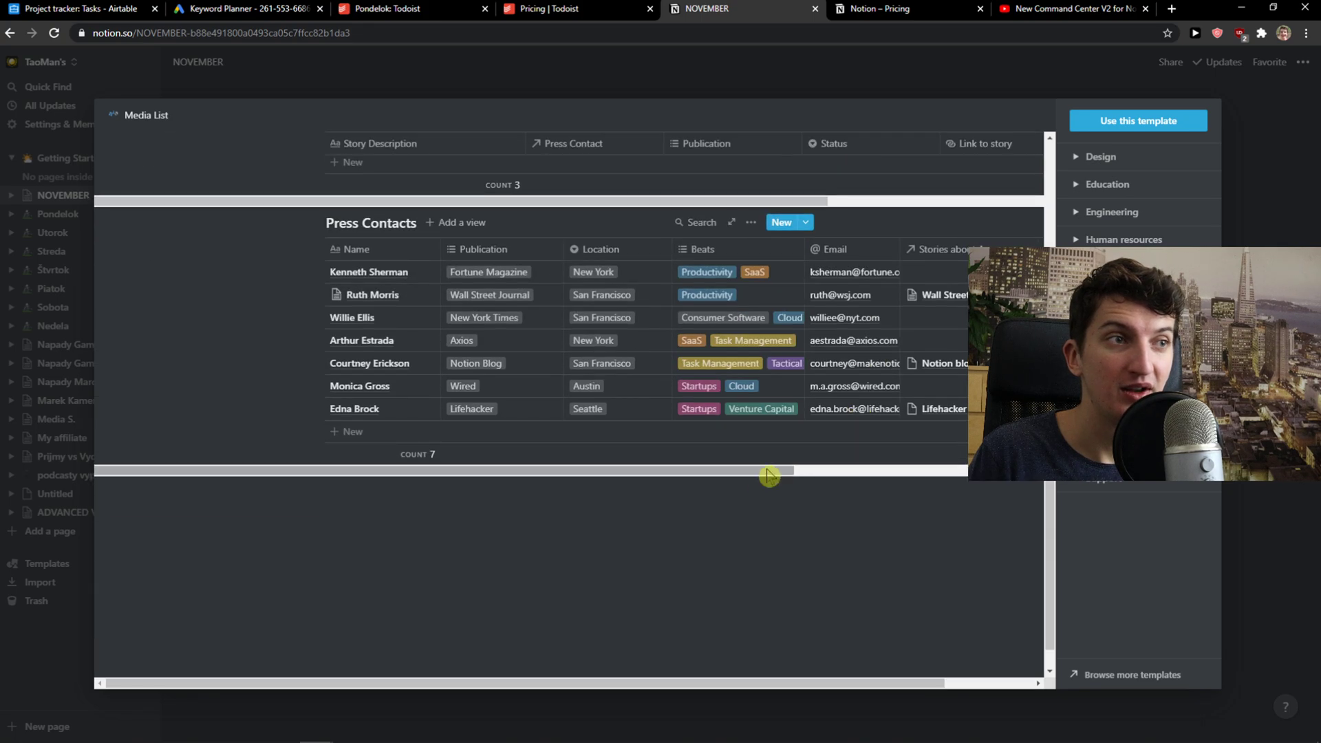
left_click_drag(734, 472, 945, 473)
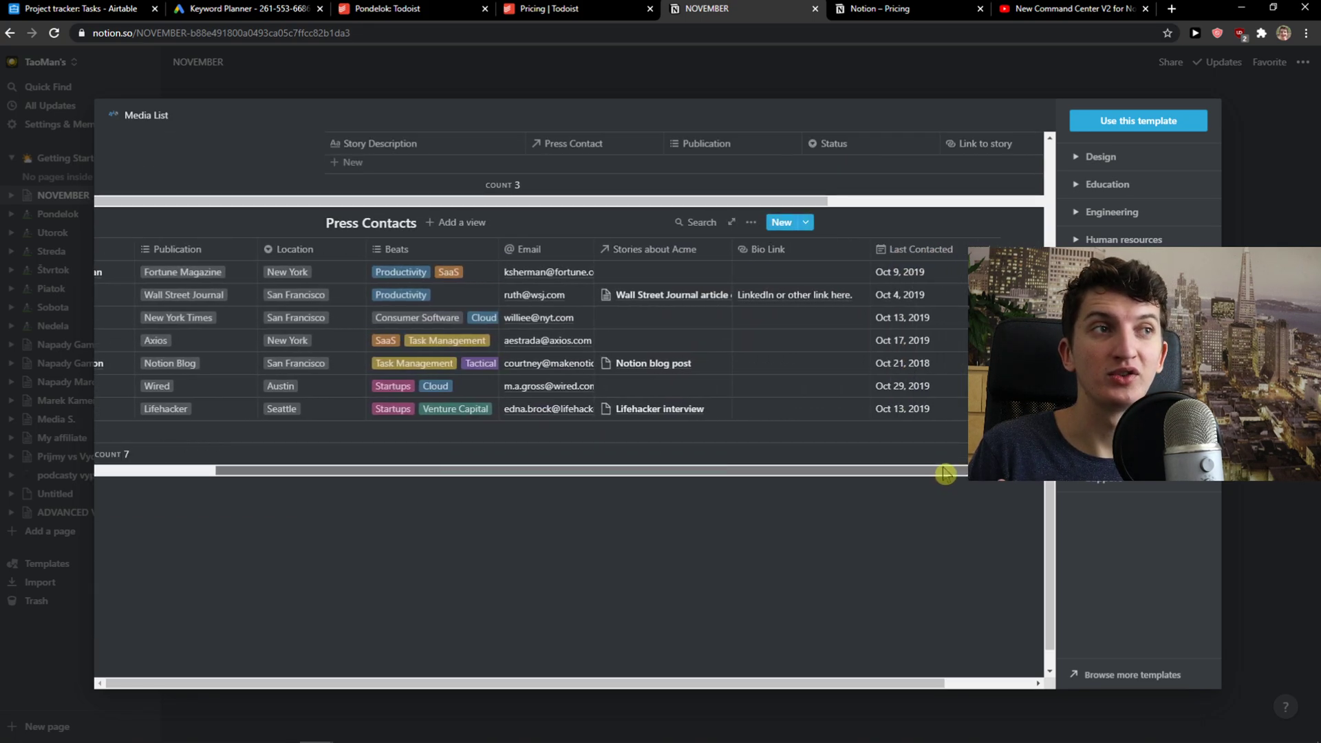
Replace the leftover slash with an inline table via /tab on the NOVEMBER page.
key("Escape")
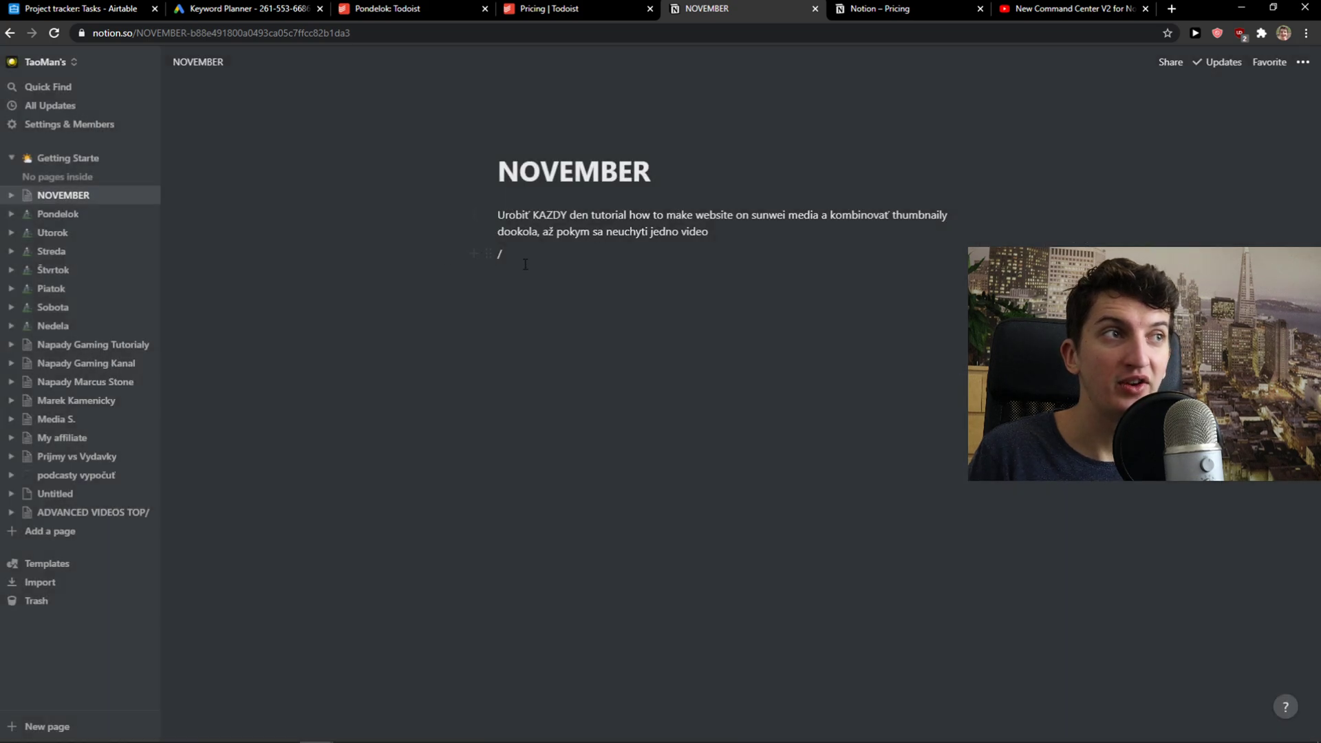
key("BackSpace")
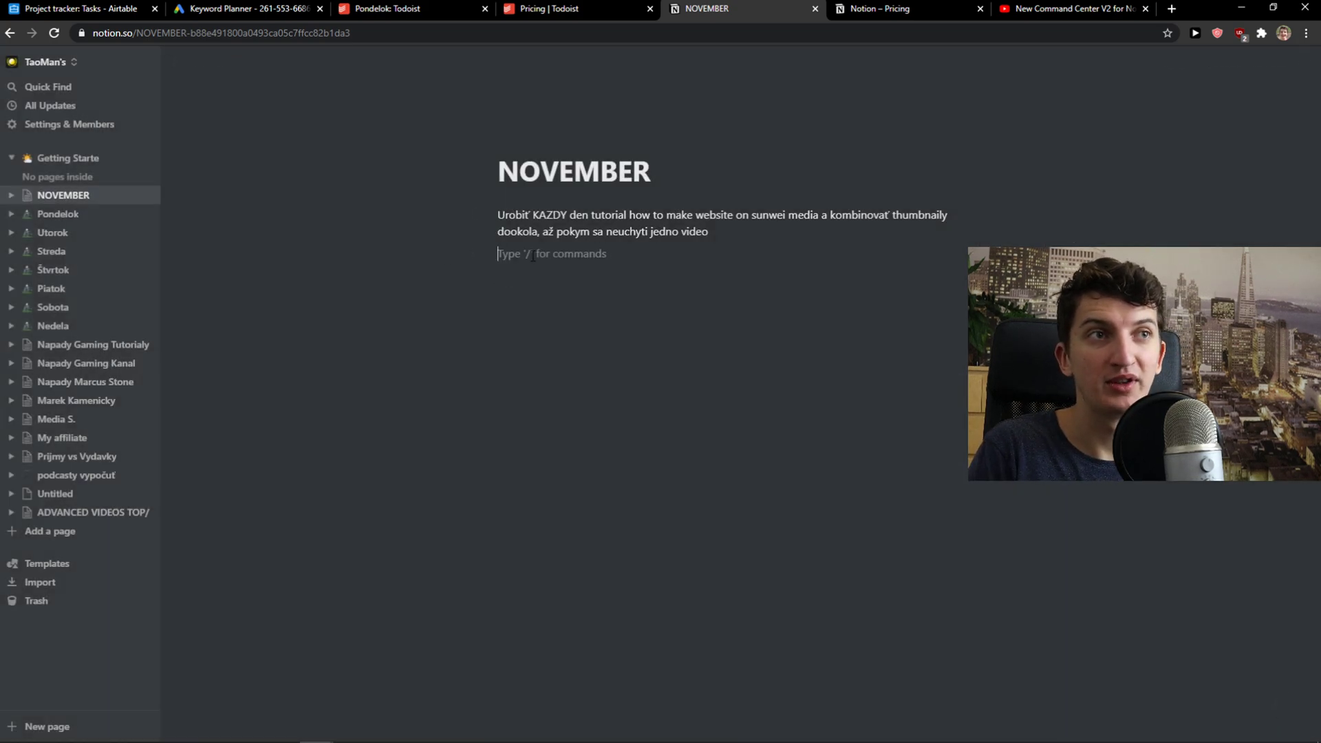
type("/tab")
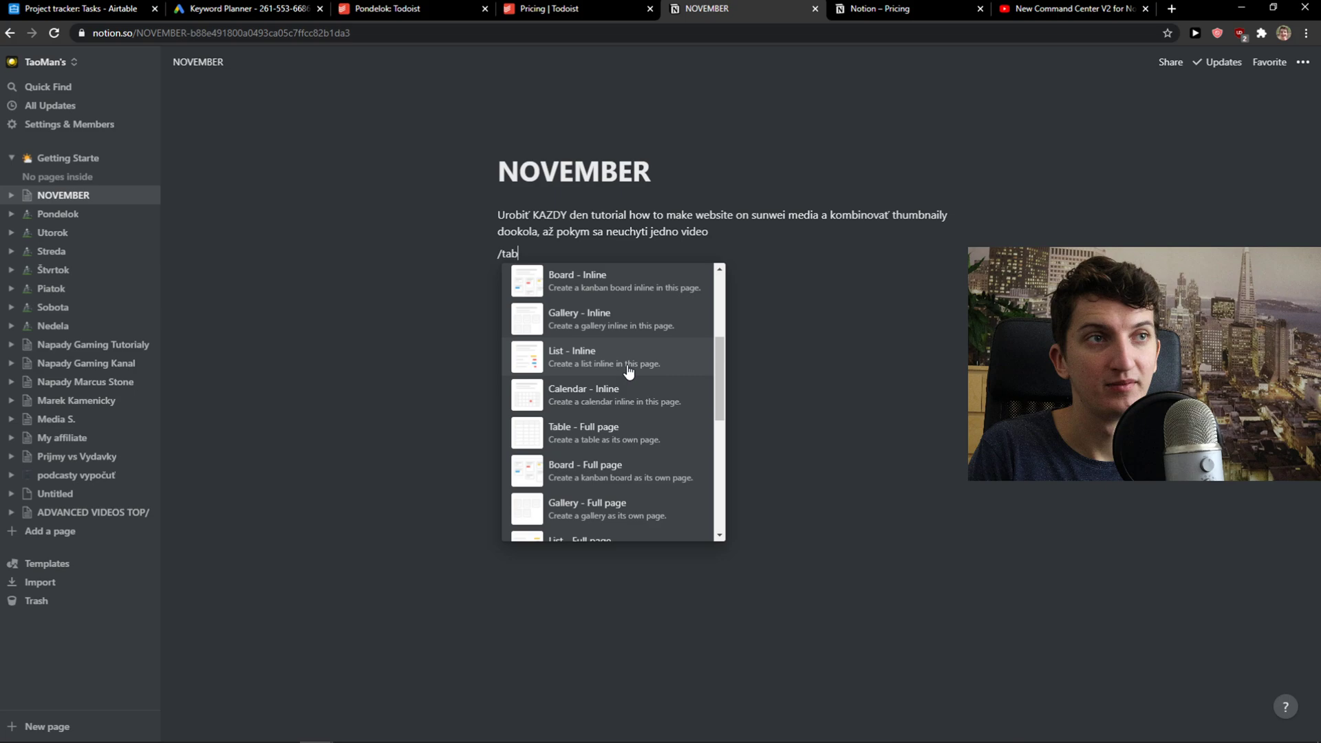
scroll(633, 351, "up", 2)
left_click(654, 318)
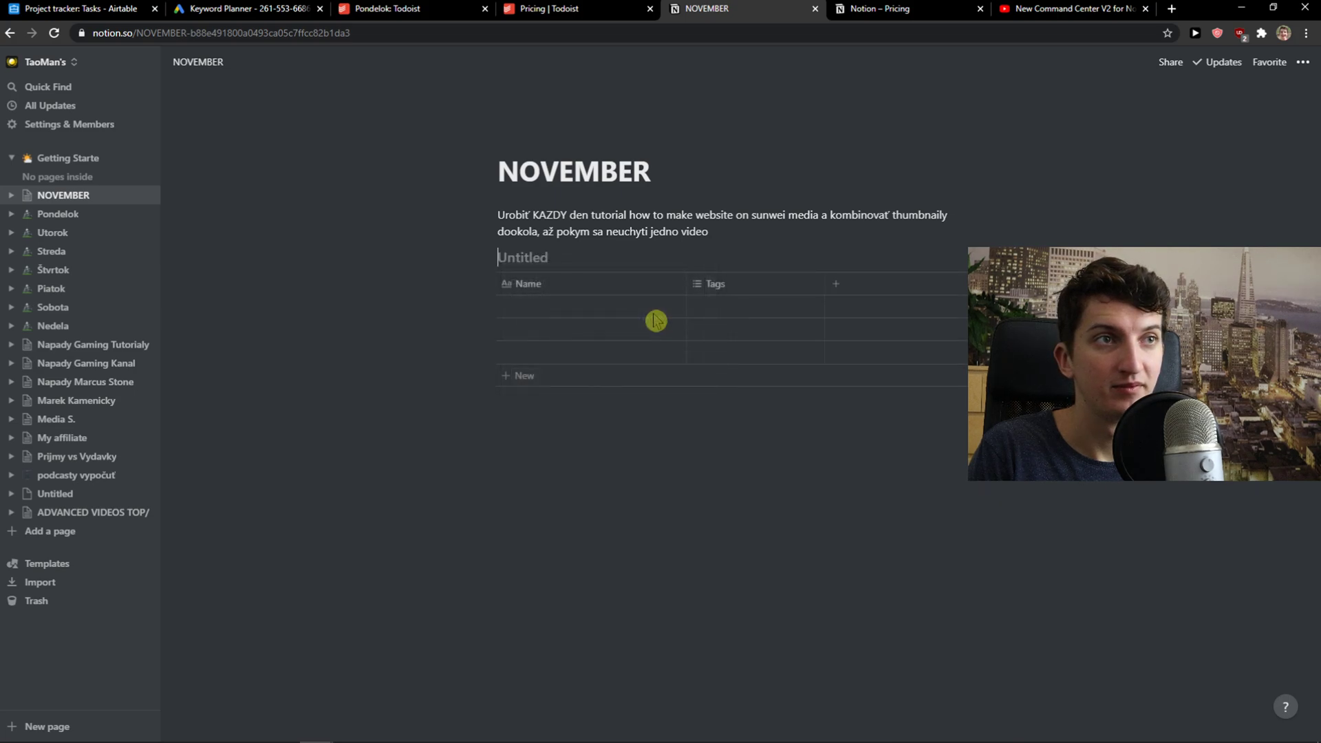
Add a Column property to the Untitled table, then switch to Notion's pricing page.
left_click(920, 291)
mouse_move(887, 370)
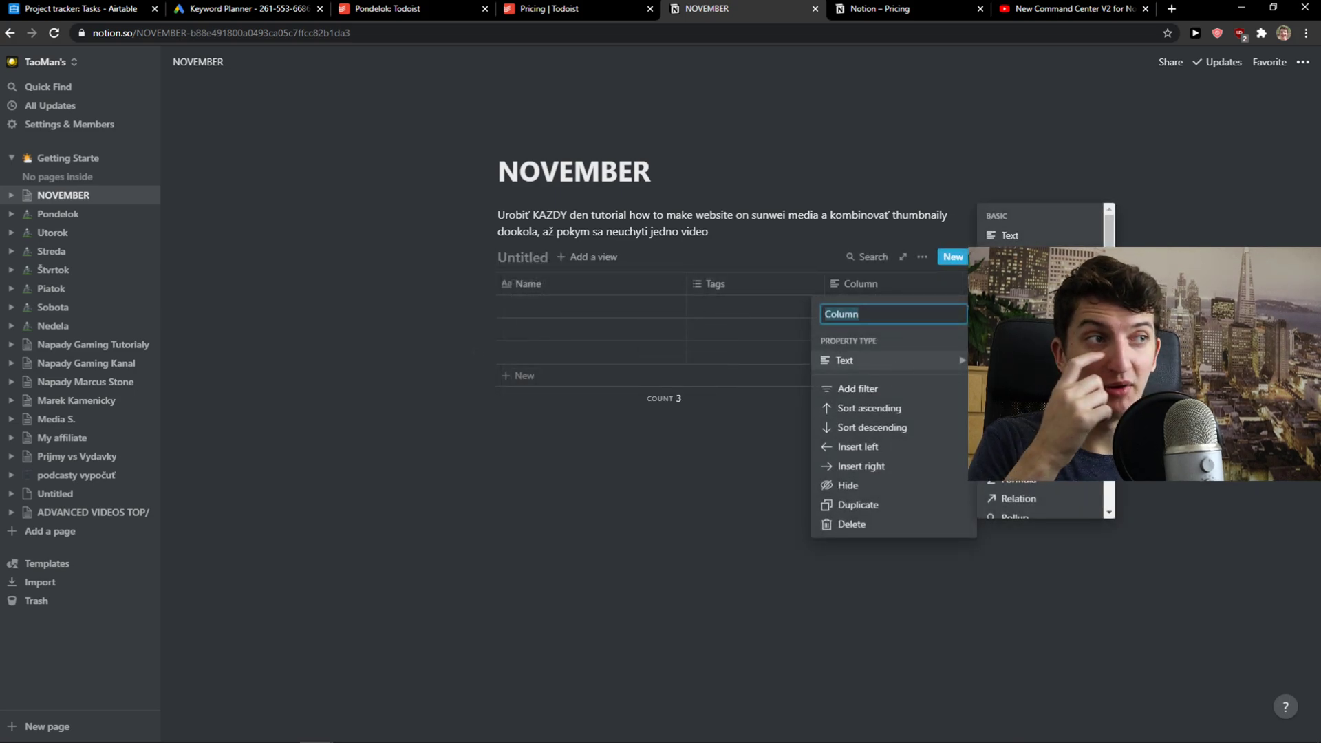
scroll(1043, 361, "down", 5)
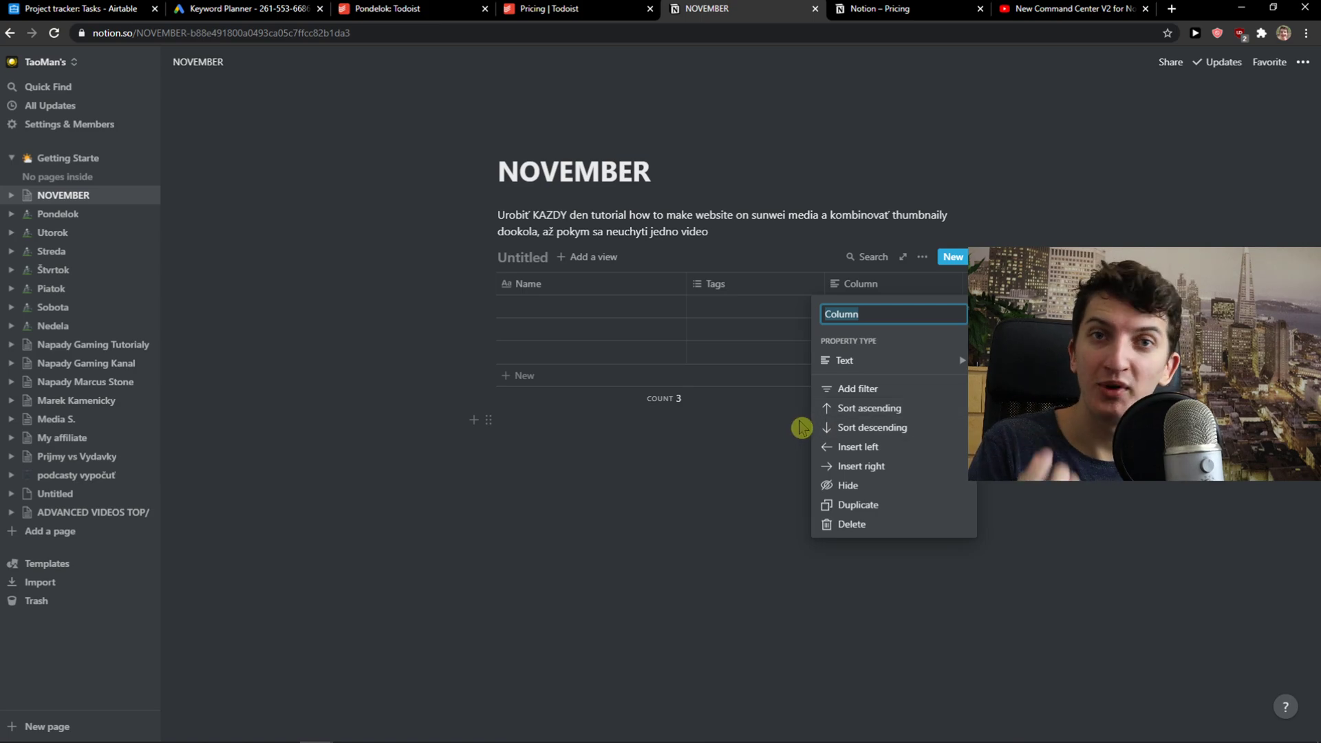
left_click(680, 496)
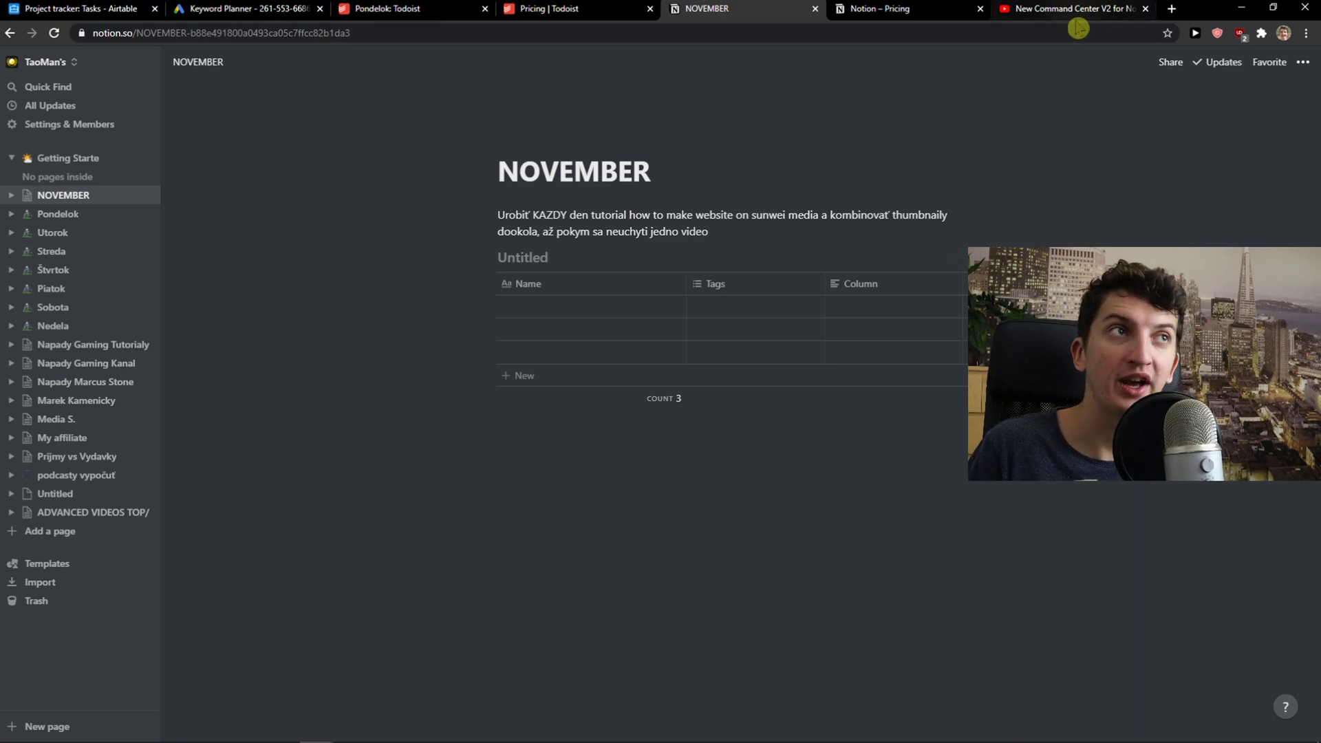
left_click(923, 9)
Move the Notion pricing tab before NOVEMBER, compare Todoist's Free, $3 and $5 plans, then return.
left_click_drag(923, 9, 758, 10)
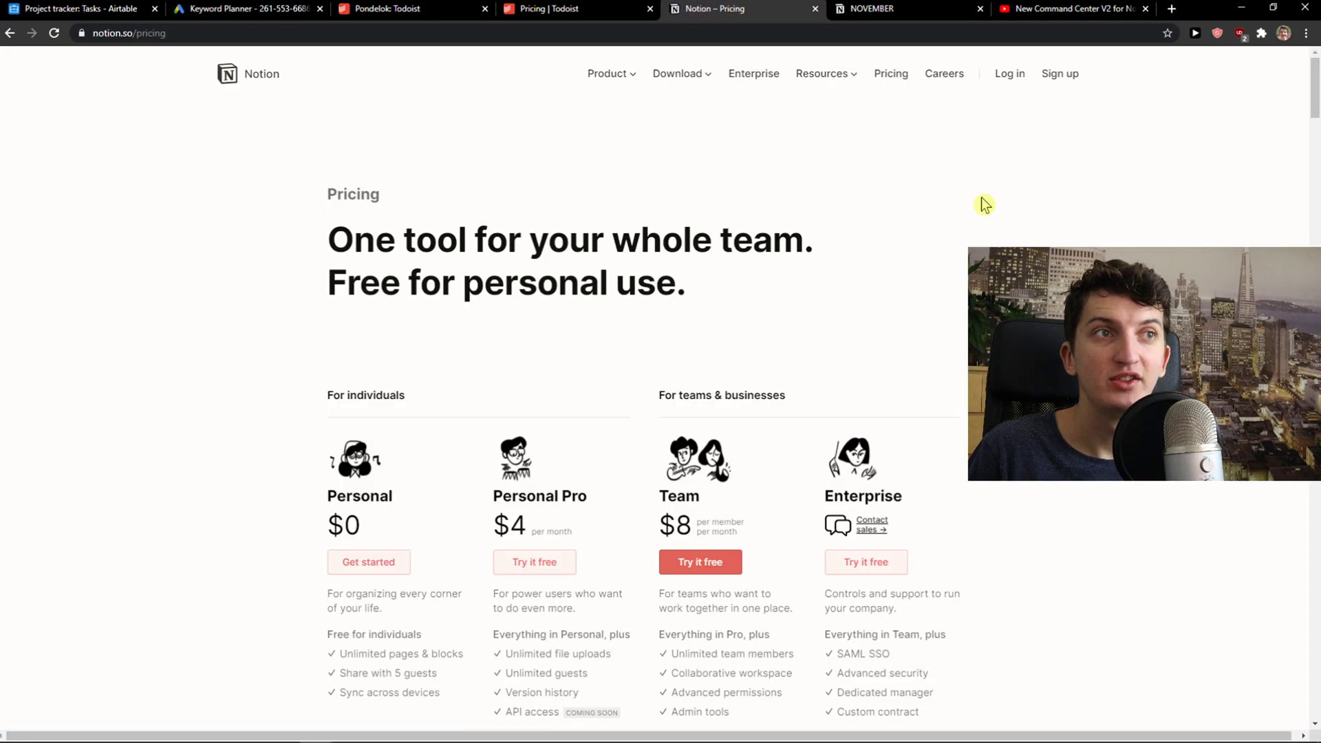
scroll(981, 200, "down", 3)
left_click(623, 9)
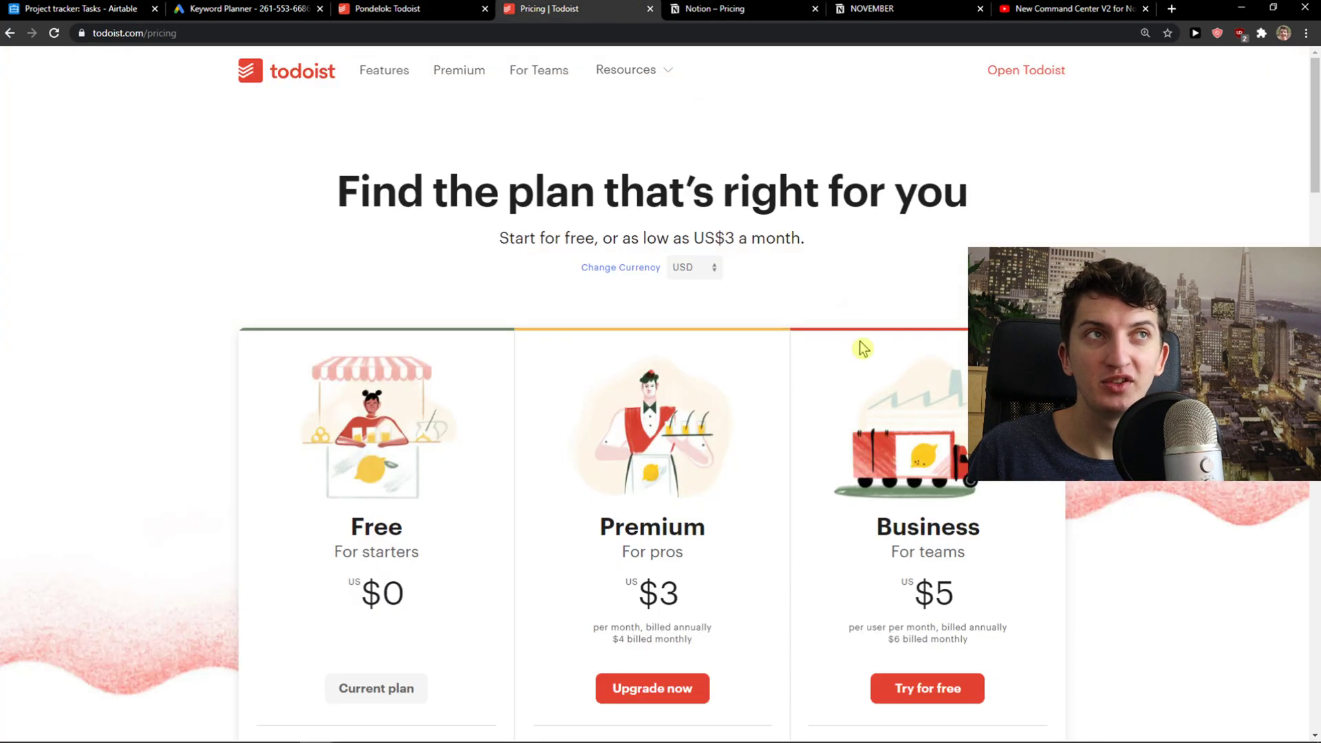
scroll(860, 346, "down", 3)
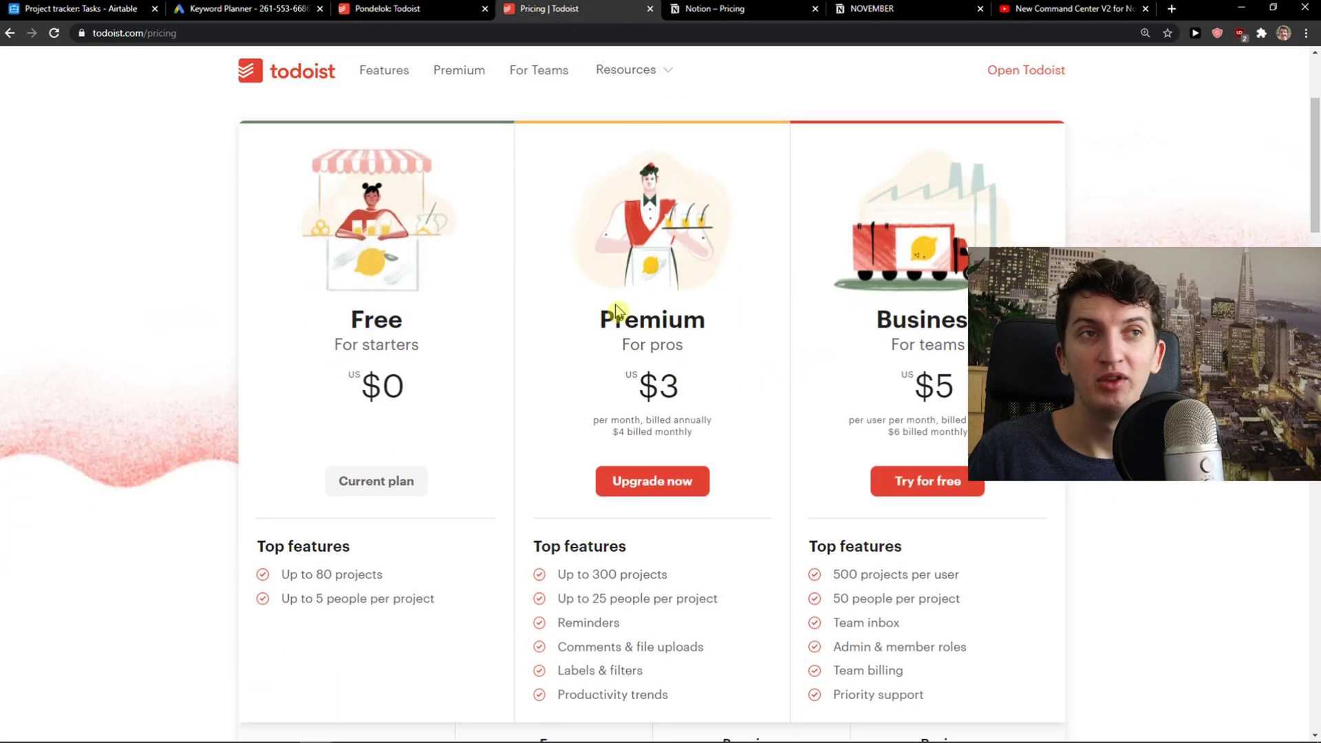
left_click(715, 10)
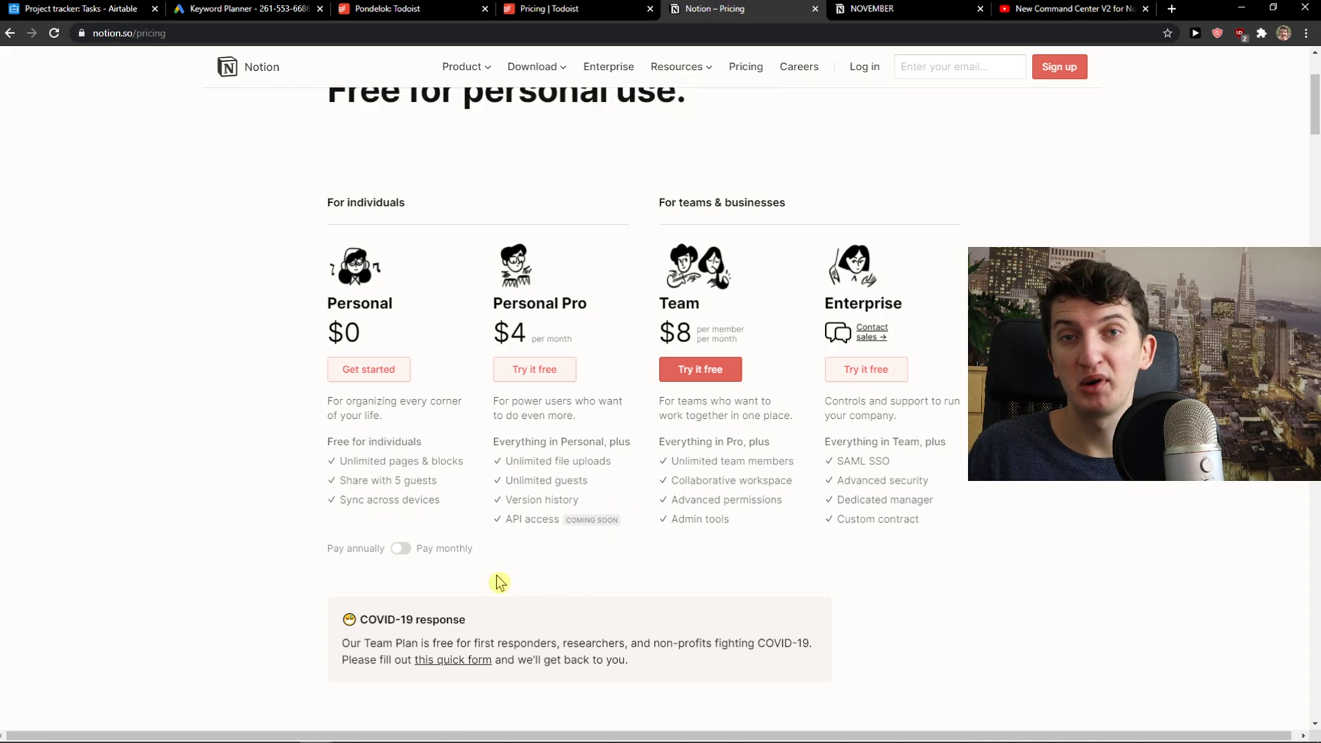
triple_click(509, 304)
left_click(640, 361)
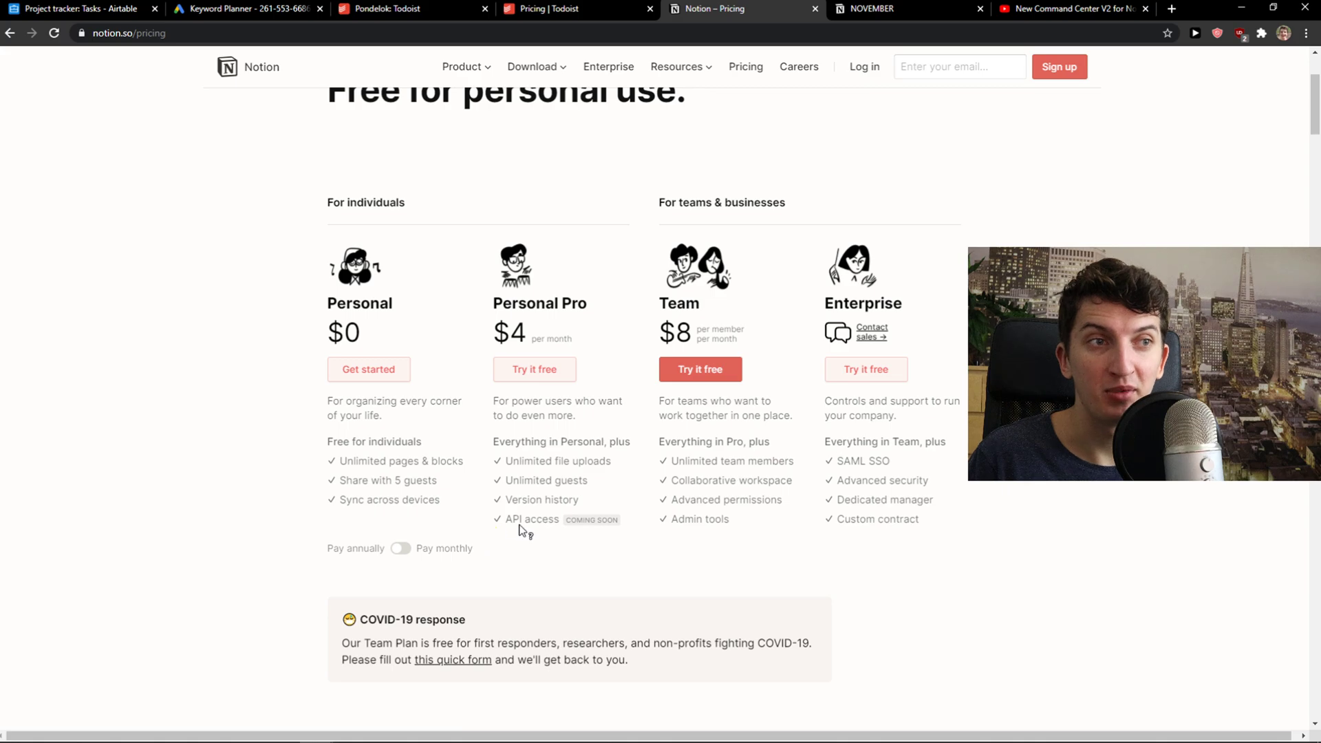
mouse_move(554, 529)
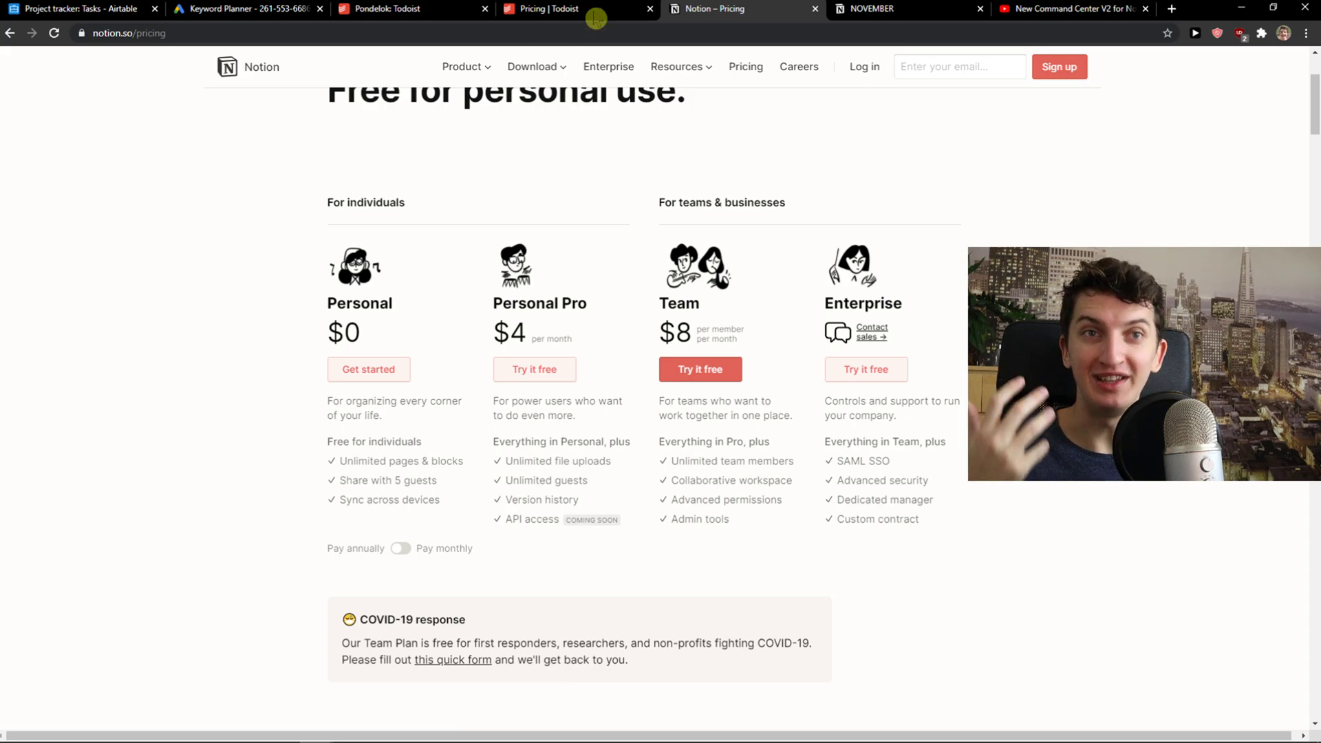
Switch back to the NOVEMBER page with its empty Untitled table.
left_click(871, 9)
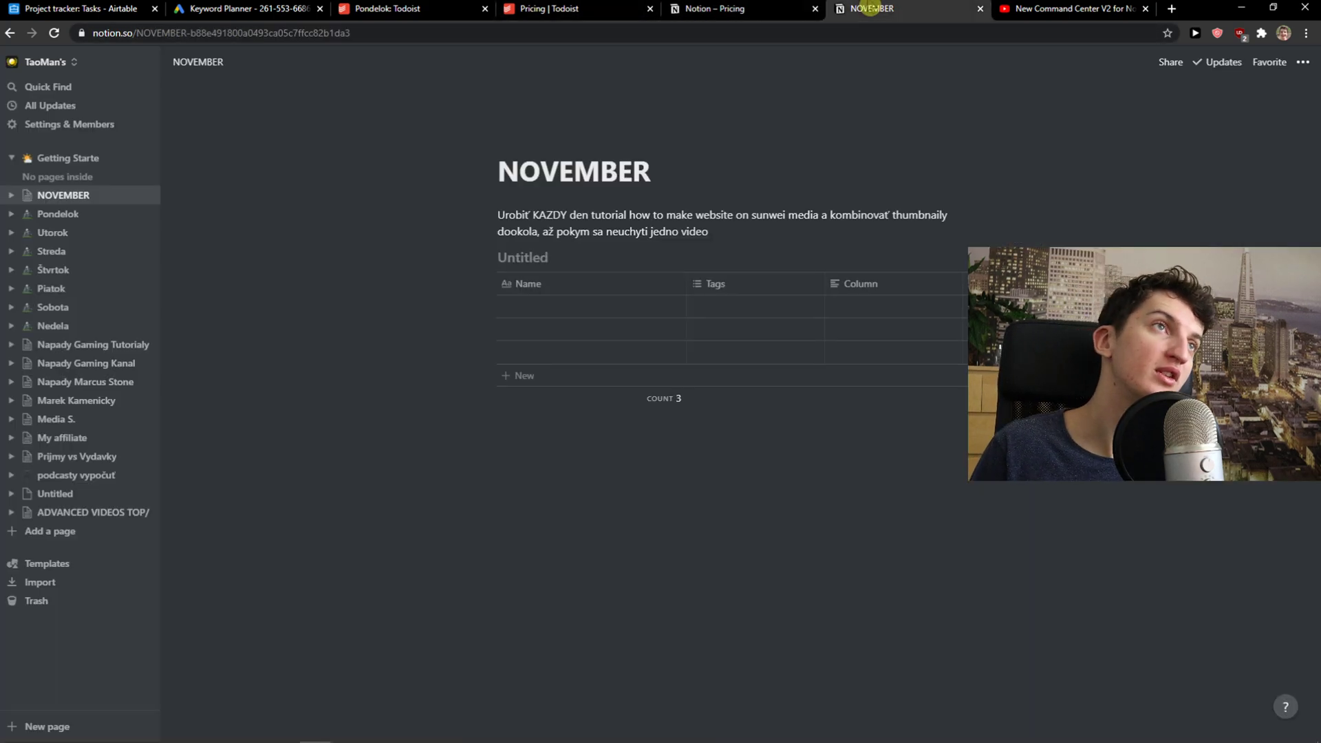